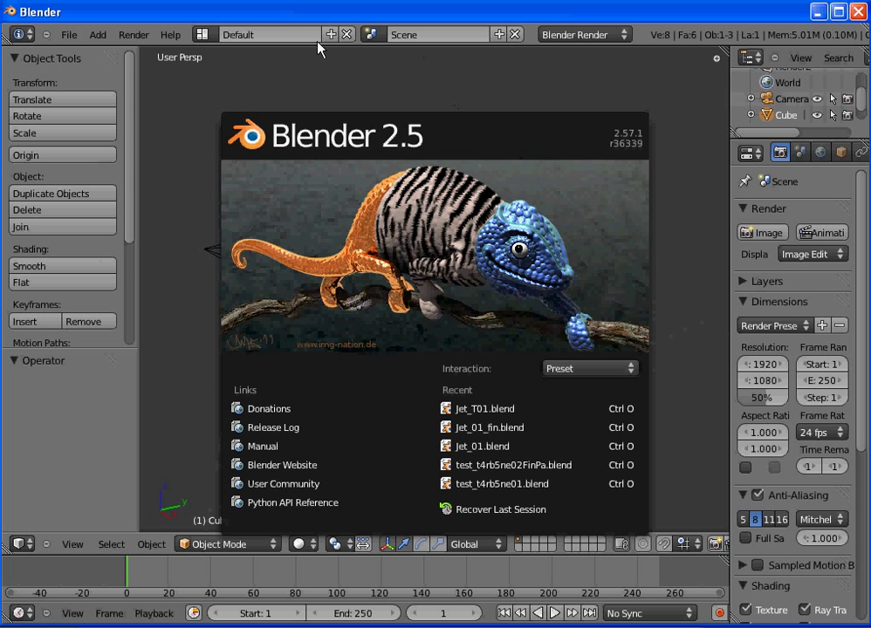
Step: Close the Blender 2.57 splash screen to show the default cube, camera and lamp
click(258, 114)
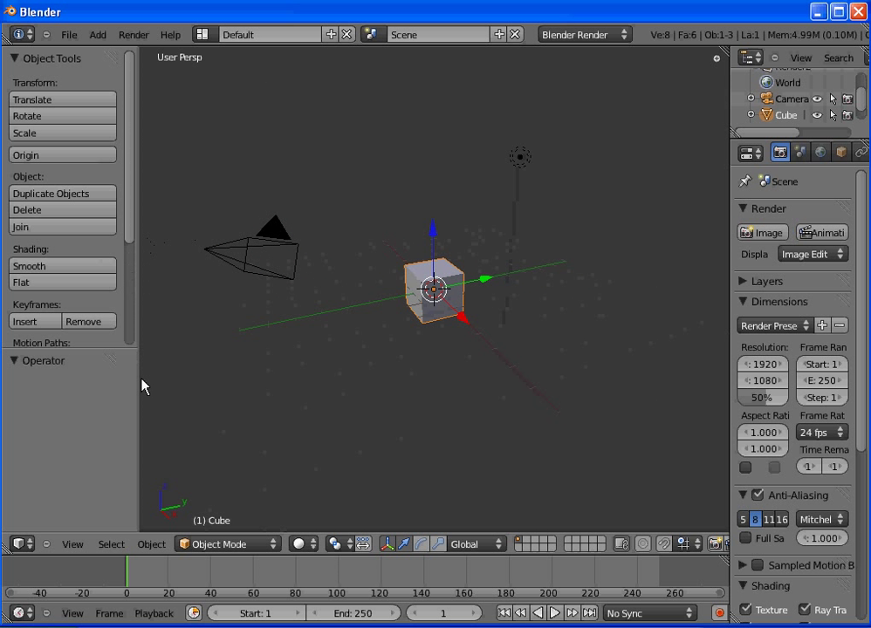
Step: From the front view, flatten the cube vertically to 0.150 height
click(75, 546)
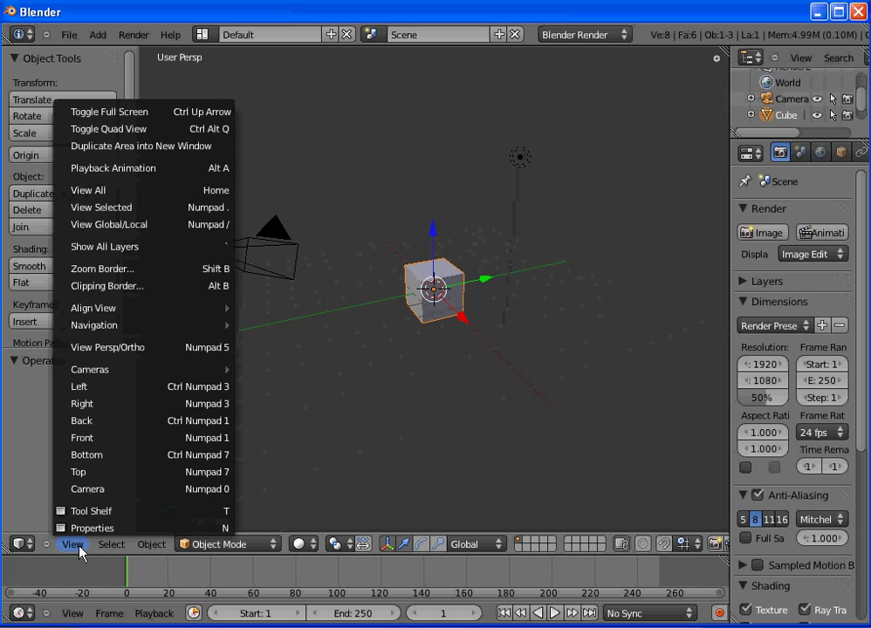
click(133, 445)
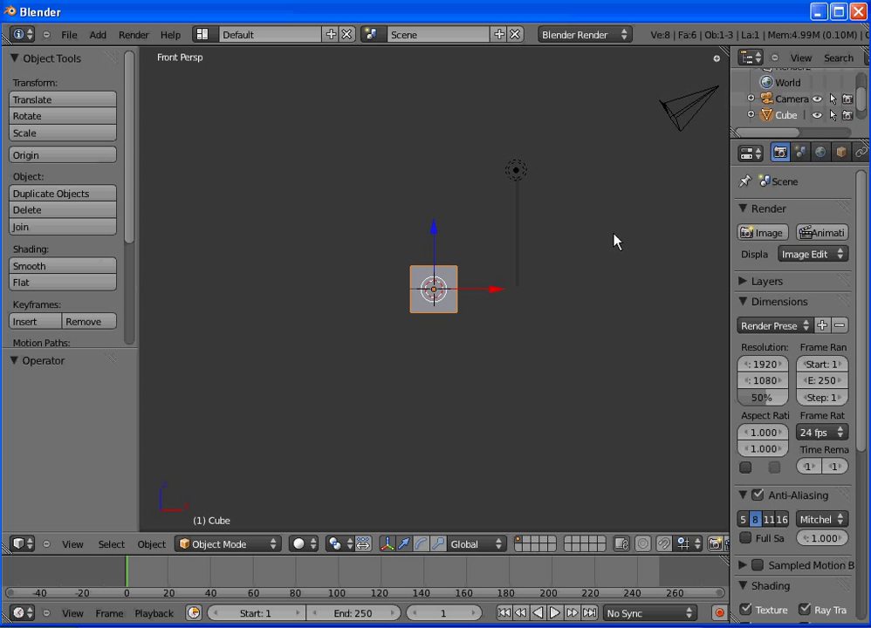
key(s)
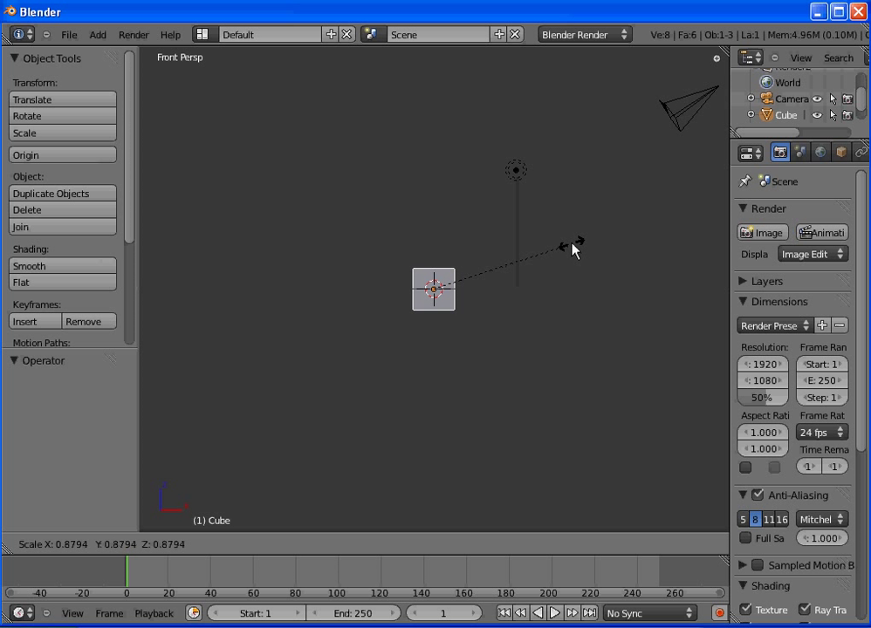
key(z)
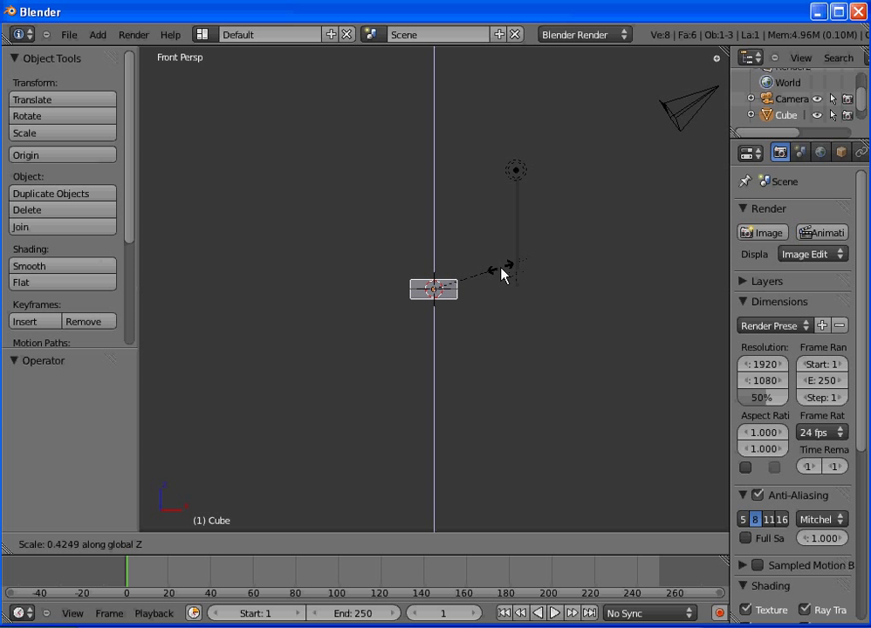
click(459, 290)
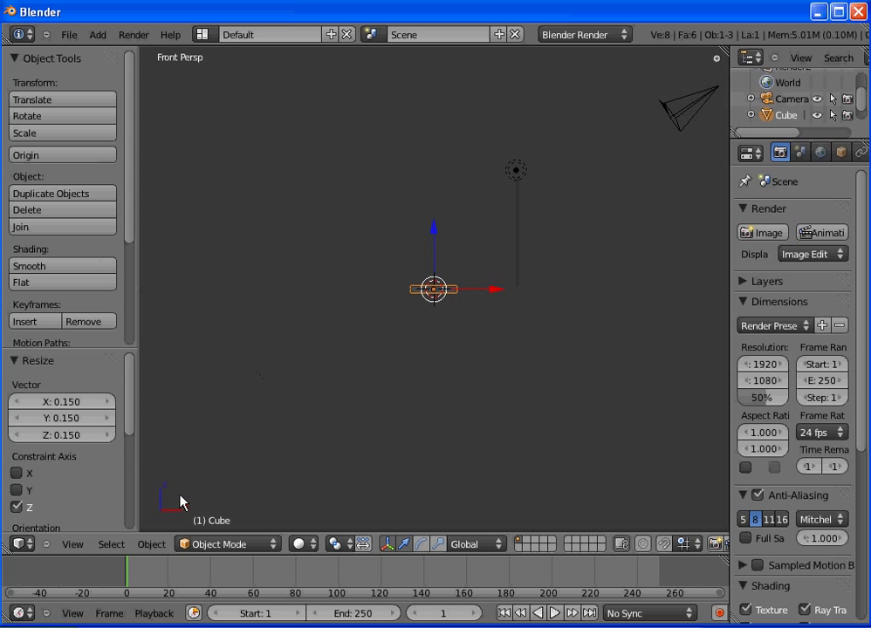
Step: From the top view, stretch the slab along Y (3.272, then 1.695) and enter Edit Mode
click(73, 544)
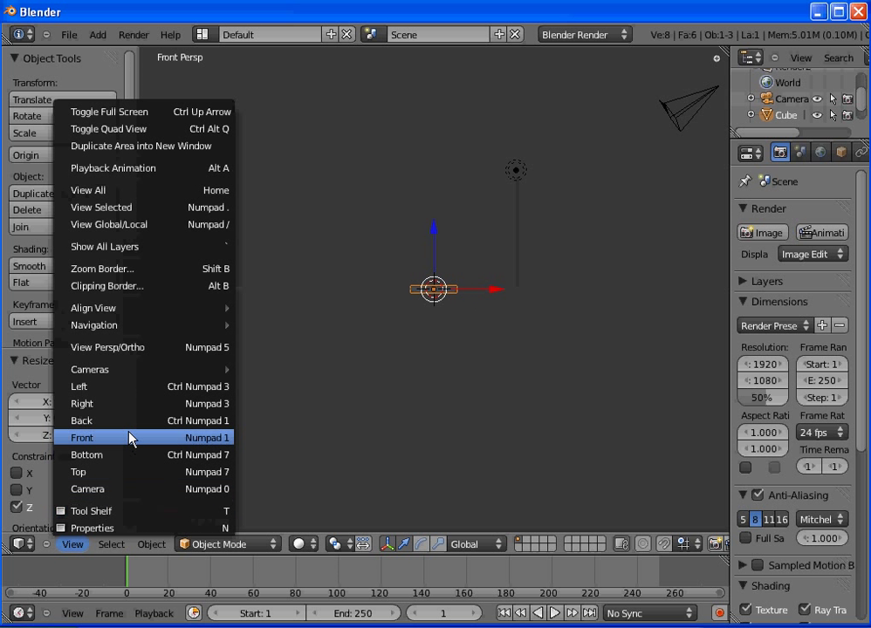
click(131, 472)
key(s)
key(x)
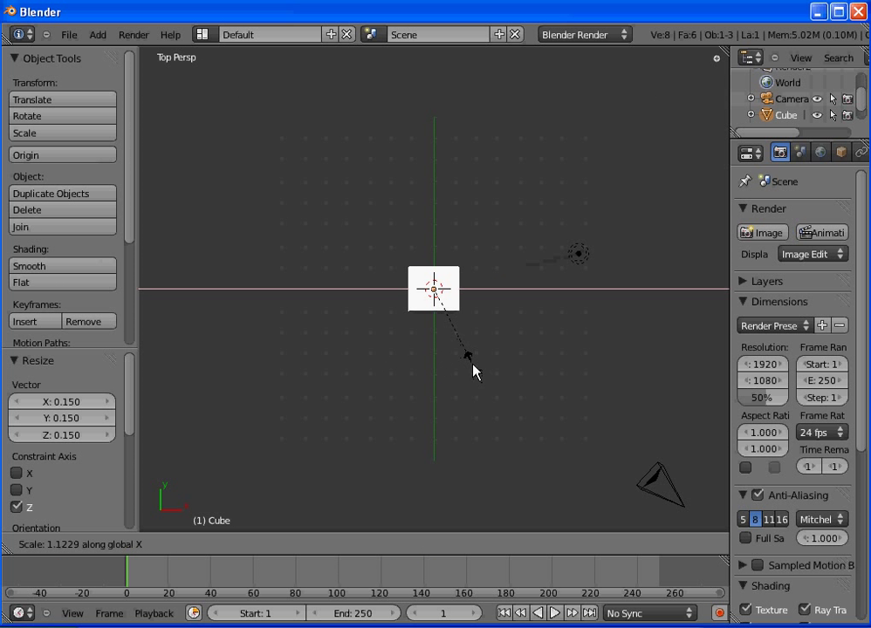
key(y)
click(622, 457)
key(s)
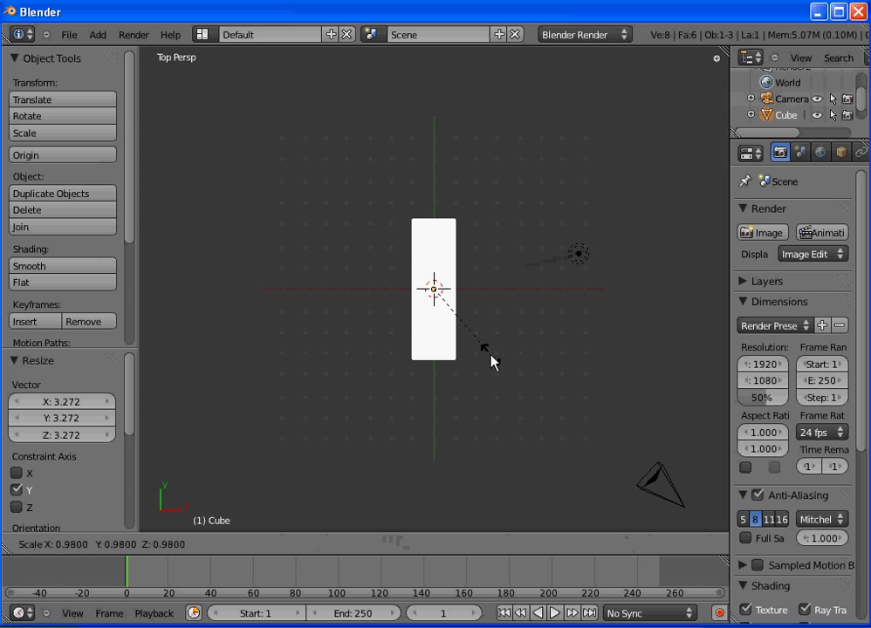
key(y)
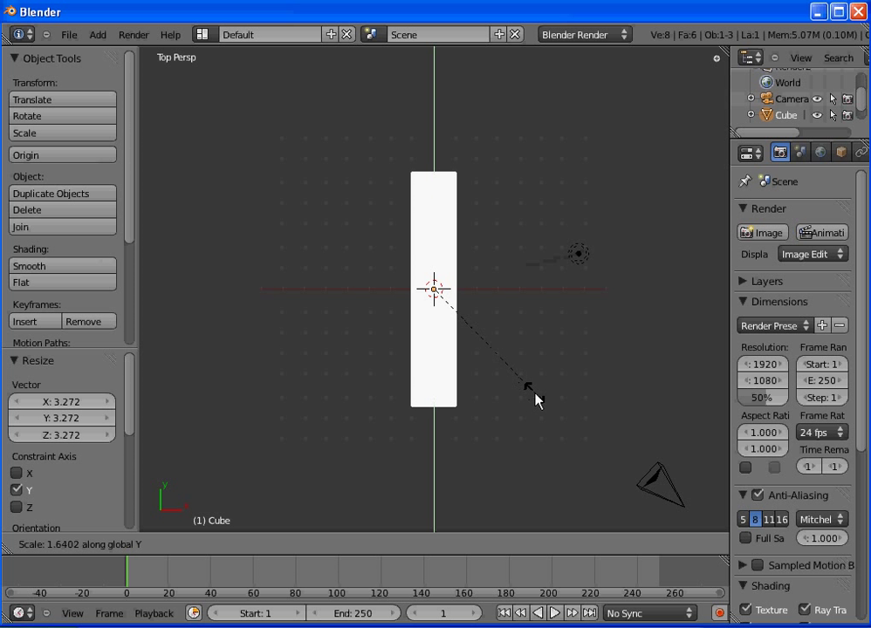
click(536, 395)
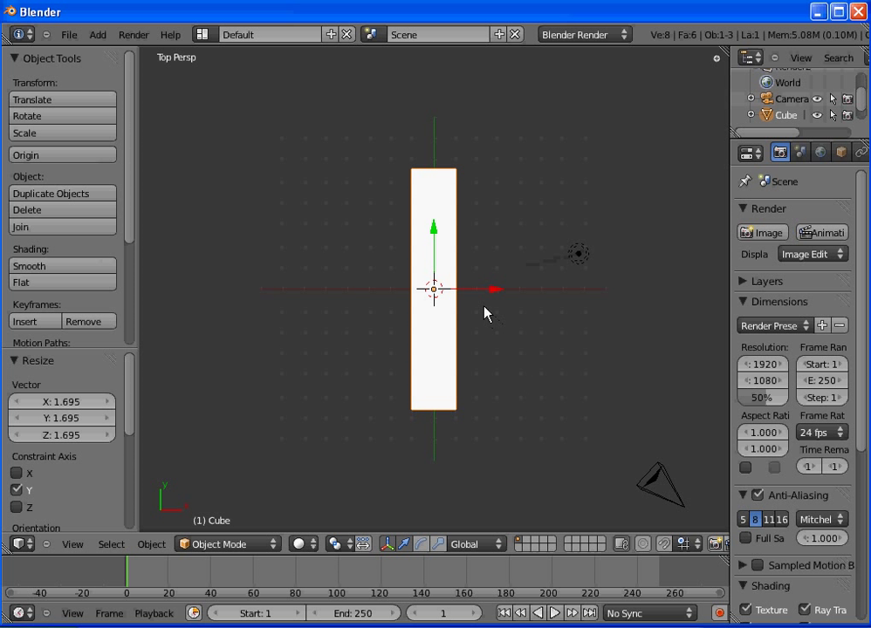
key(Tab)
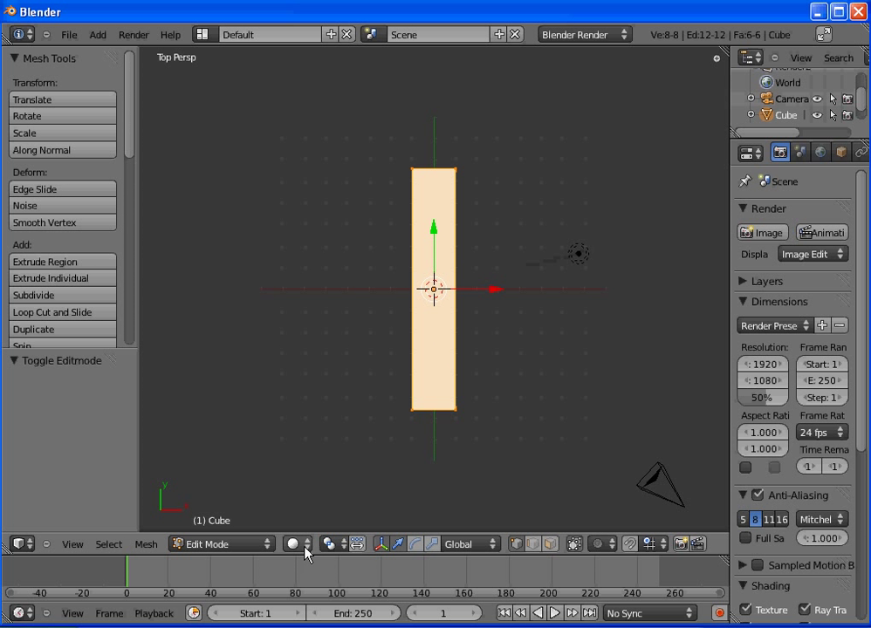
Step: Switch the 3D view to wireframe shading and orthographic projection
click(305, 548)
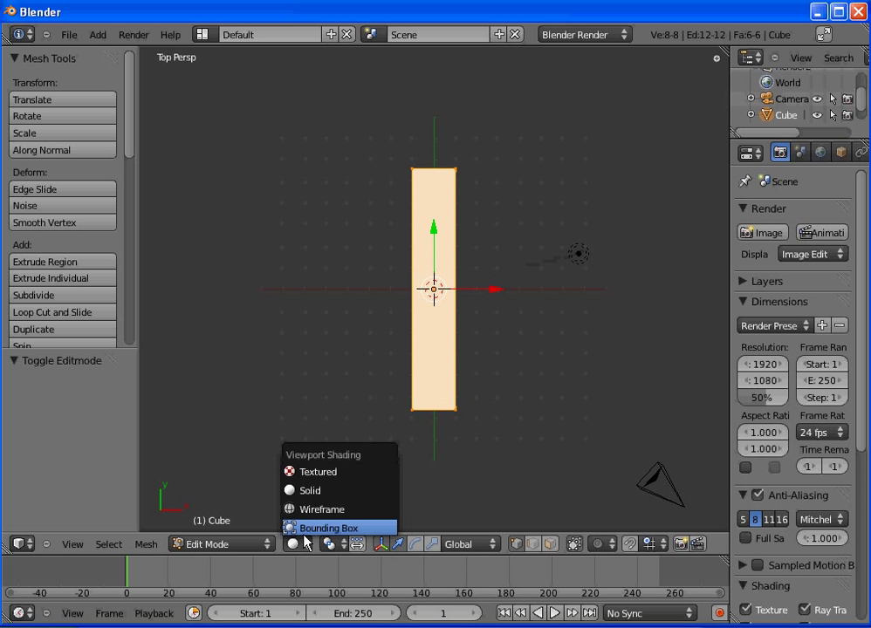
click(301, 511)
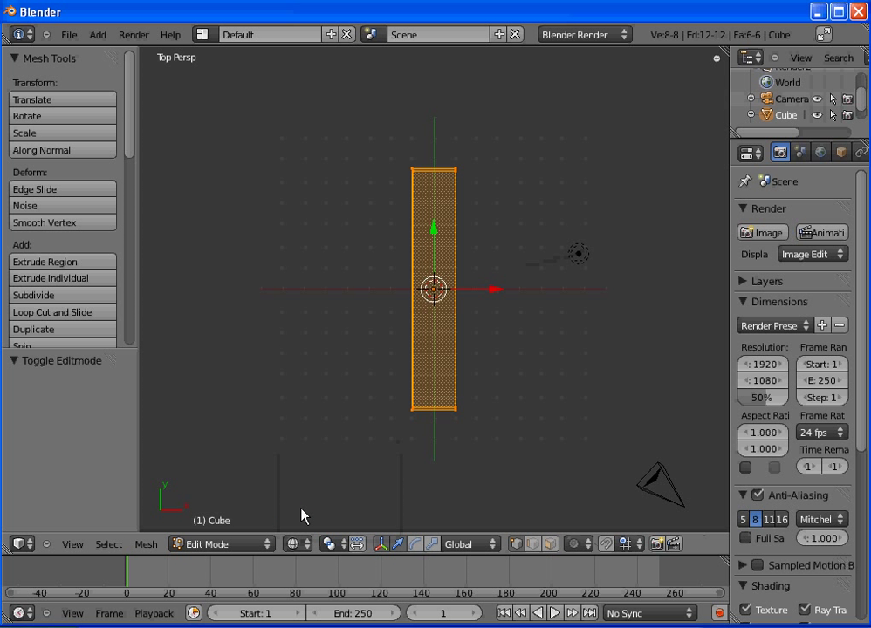
click(81, 551)
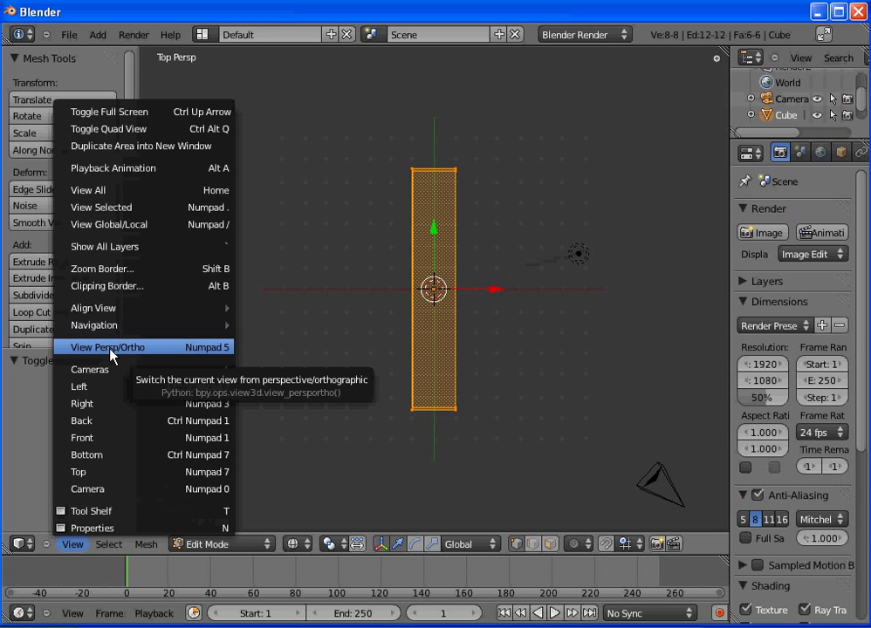
click(111, 348)
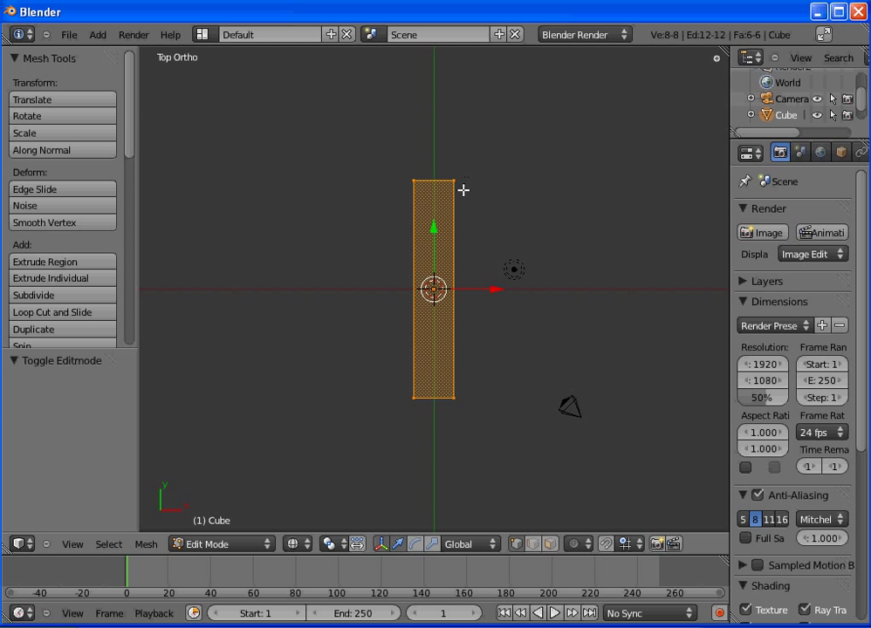
Step: Circle-select the blade's top-end vertices and scale them down to 0.650
key(a)
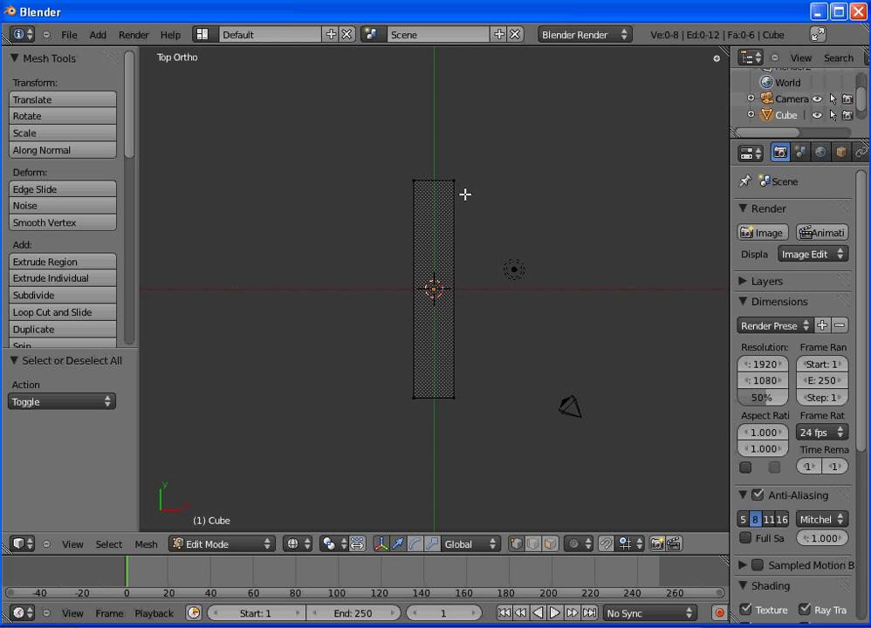
key(c)
drag(462, 178, 424, 178)
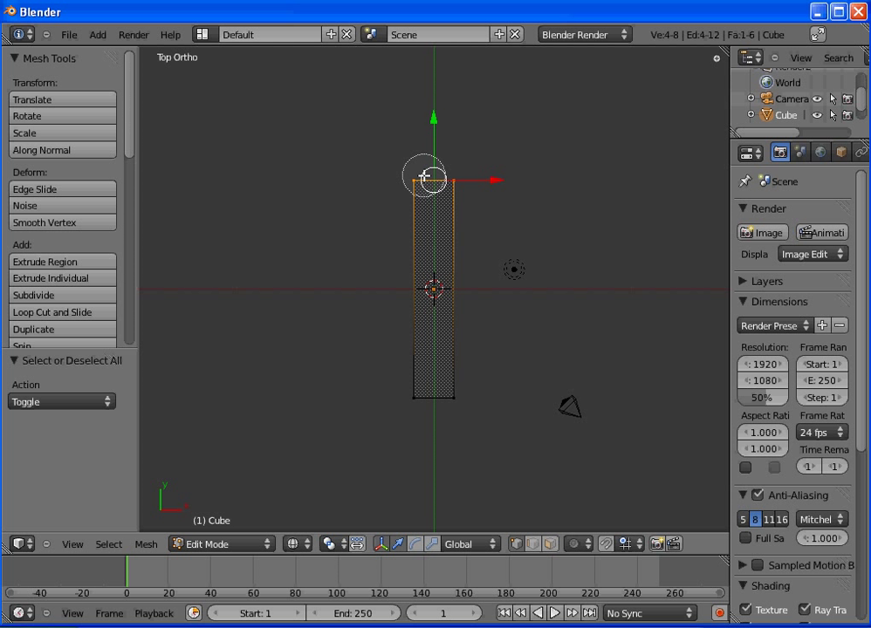
key(Escape)
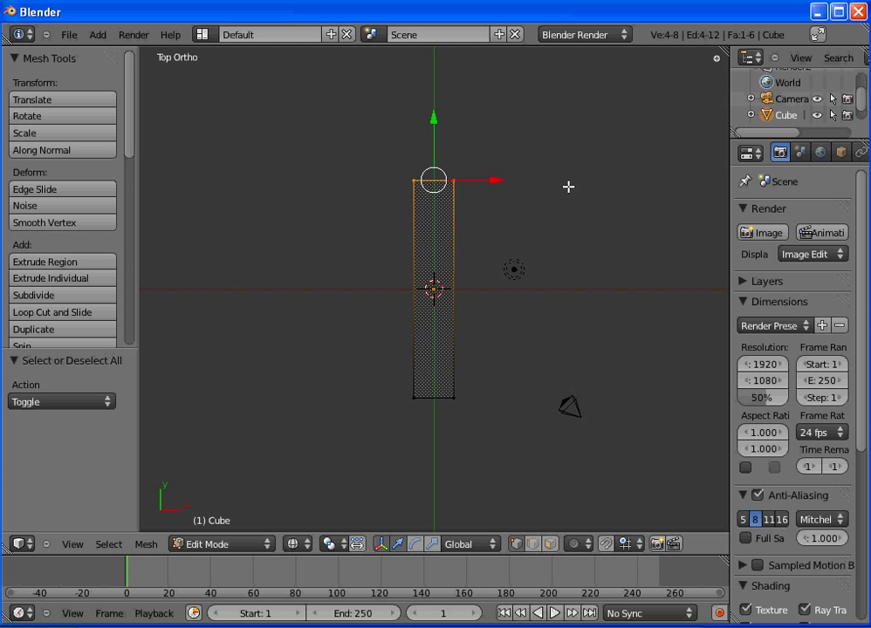
key(s)
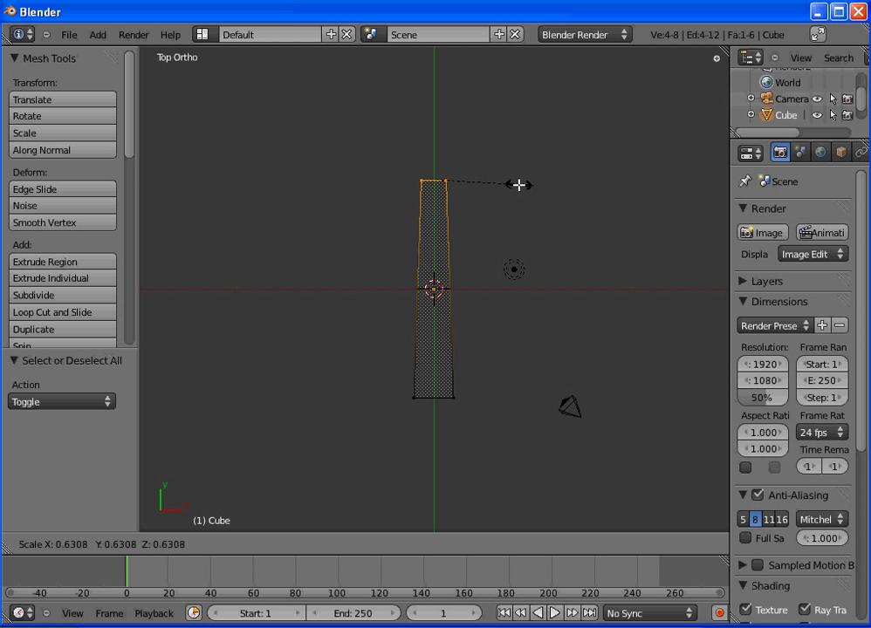
click(517, 181)
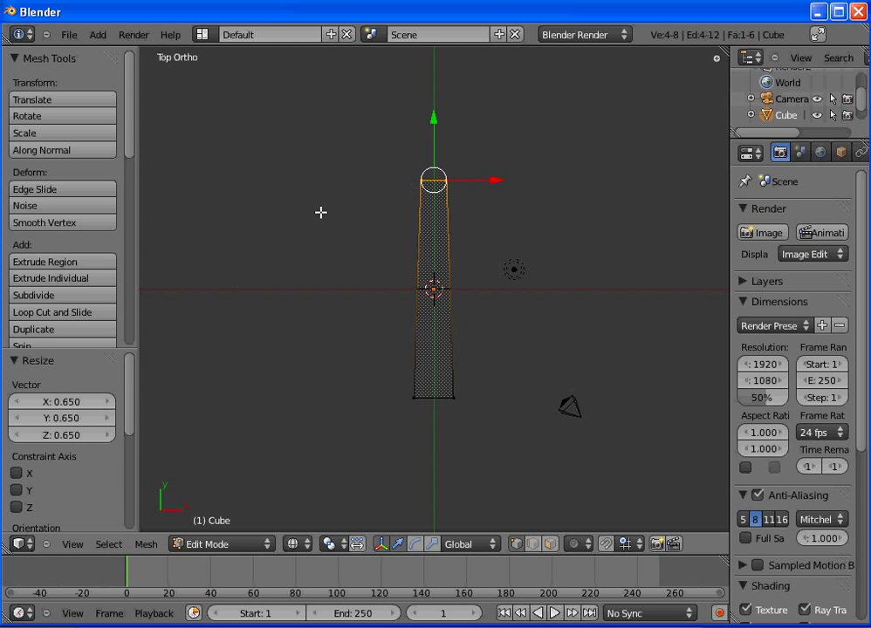
Step: Select the whole blade mesh and subdivide it with 4 cuts
key(a)
key(a)
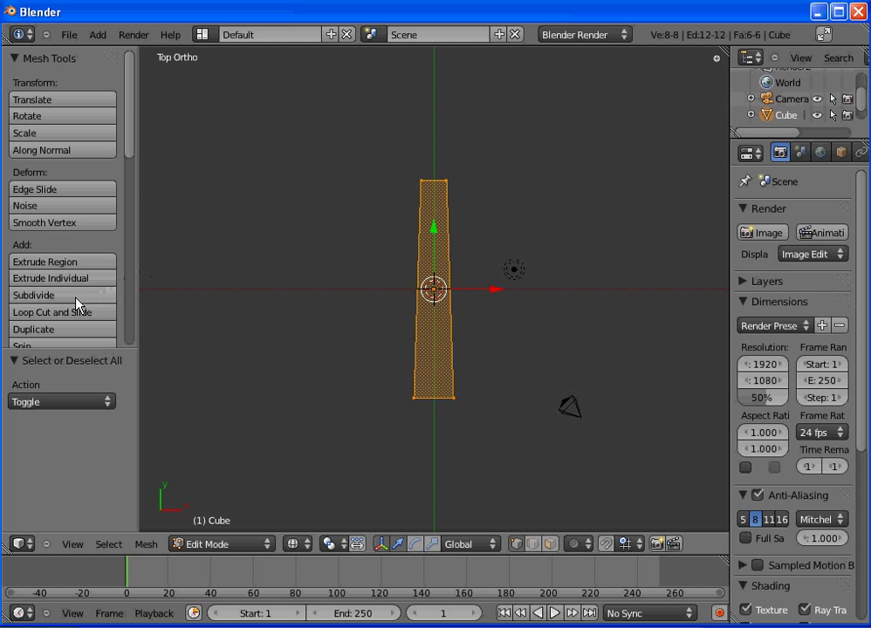
click(66, 299)
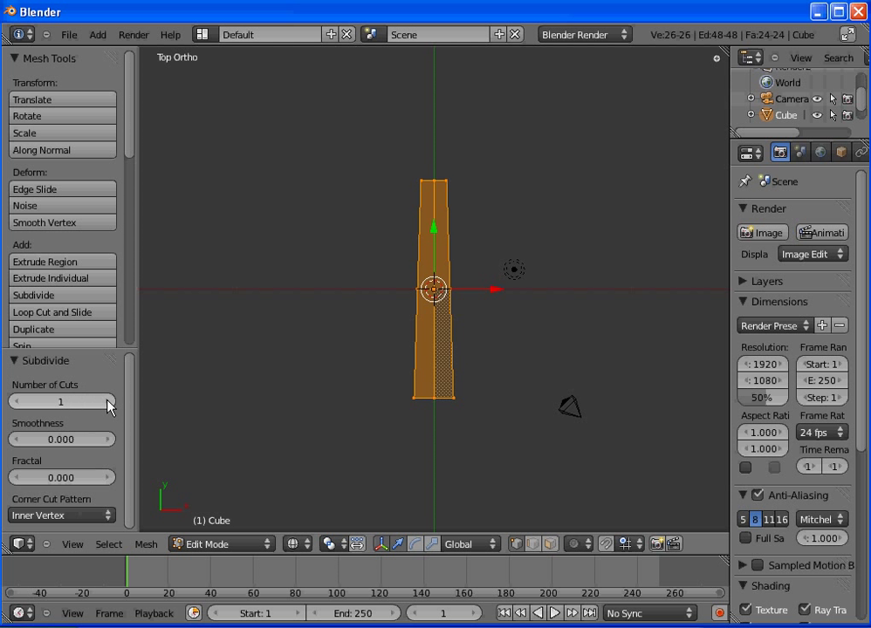
click(65, 401)
text(4)
key(Return)
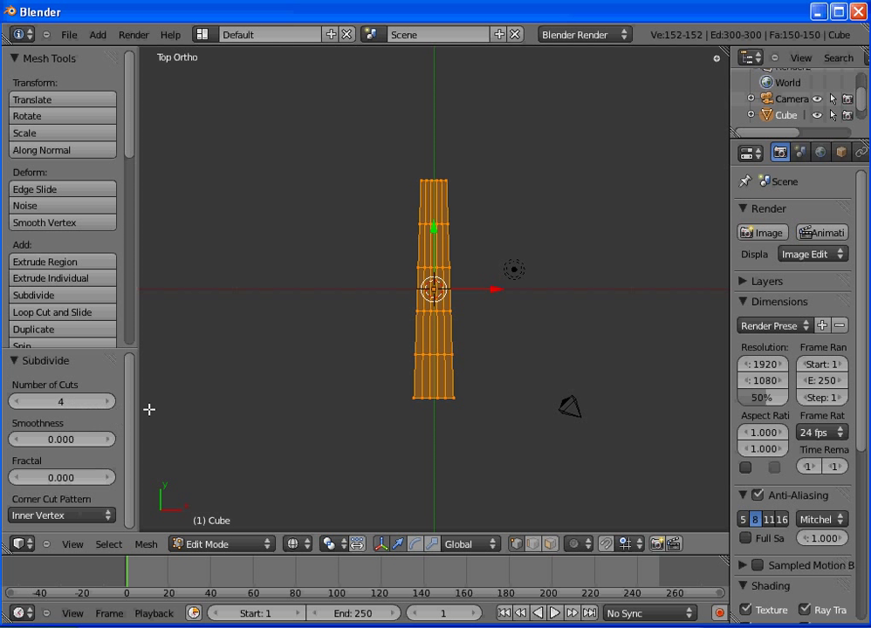
Step: In Object Mode, add a Subdivision Surface modifier with View 2 and apply it
key(Tab)
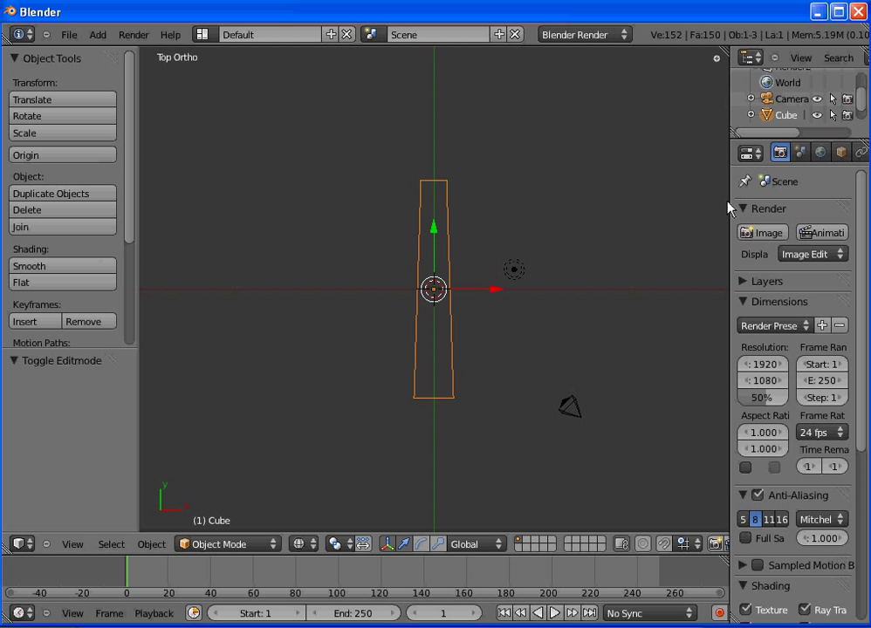
drag(727, 202, 553, 201)
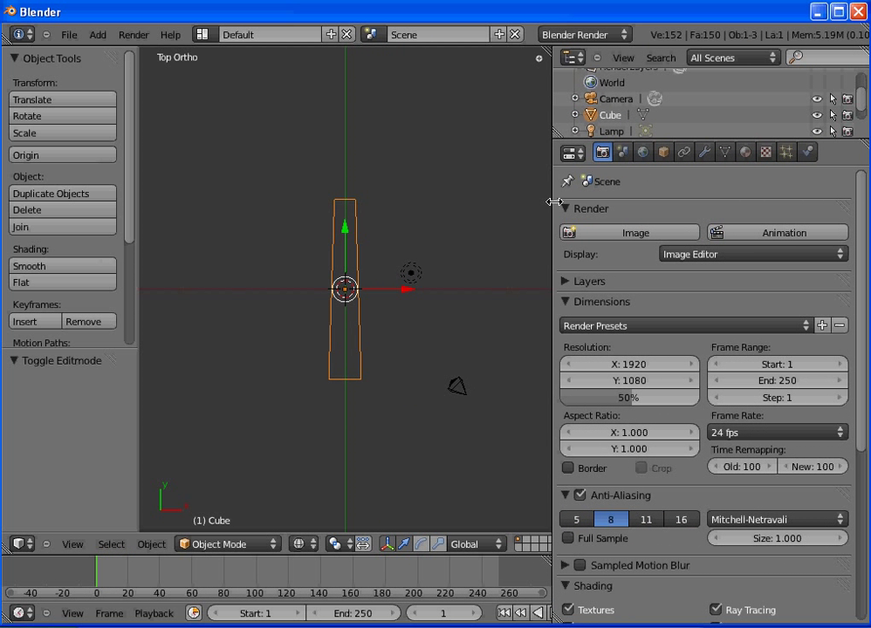
click(703, 153)
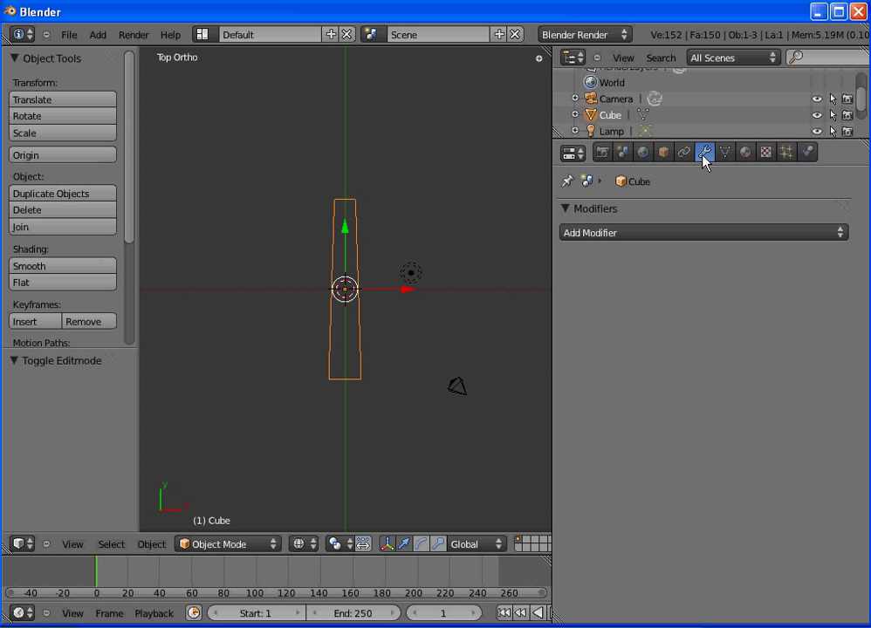
click(650, 233)
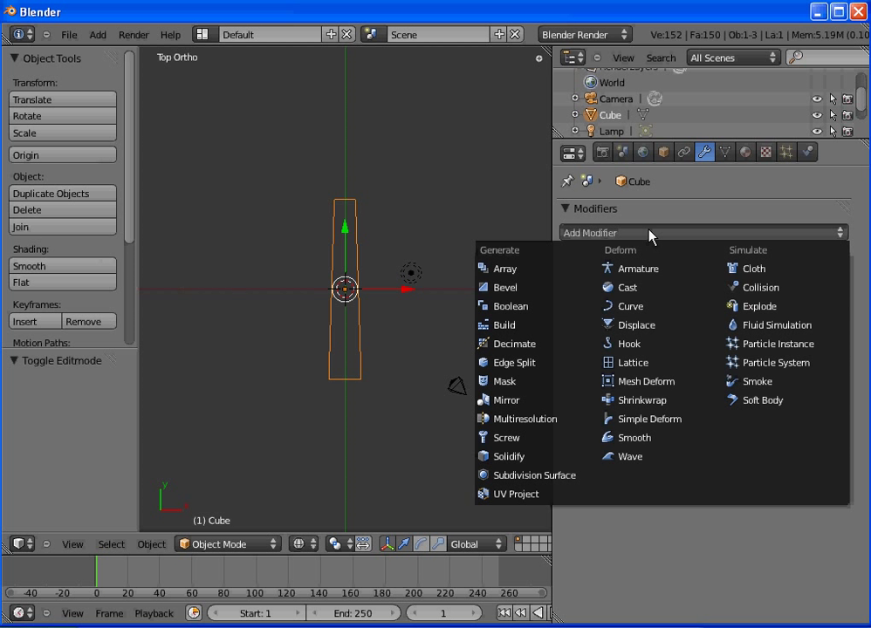
click(524, 479)
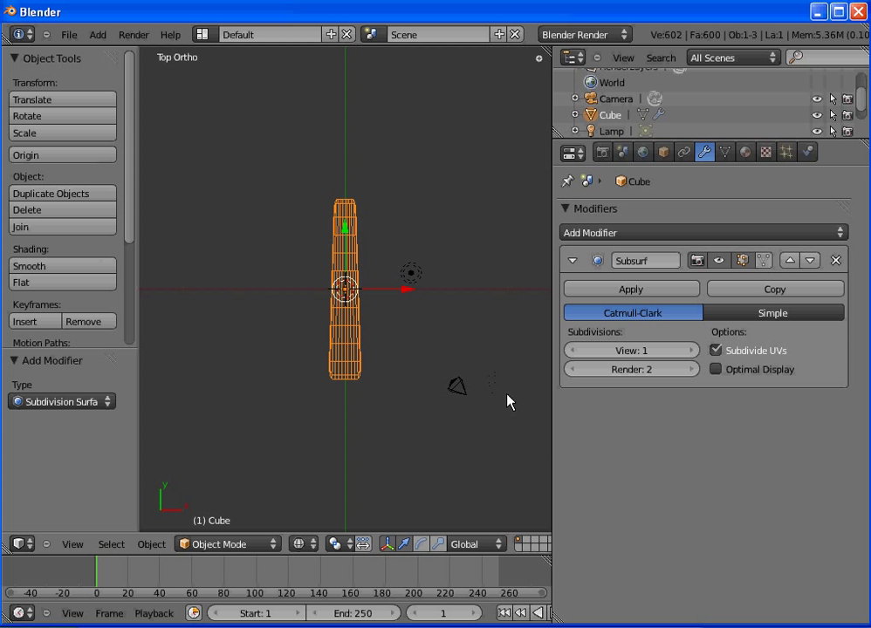
click(693, 350)
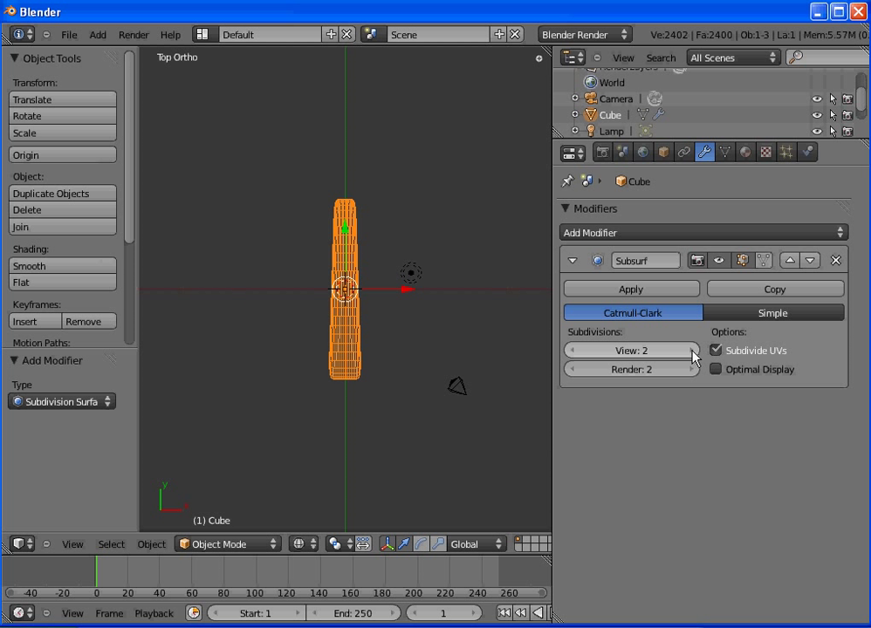
click(659, 296)
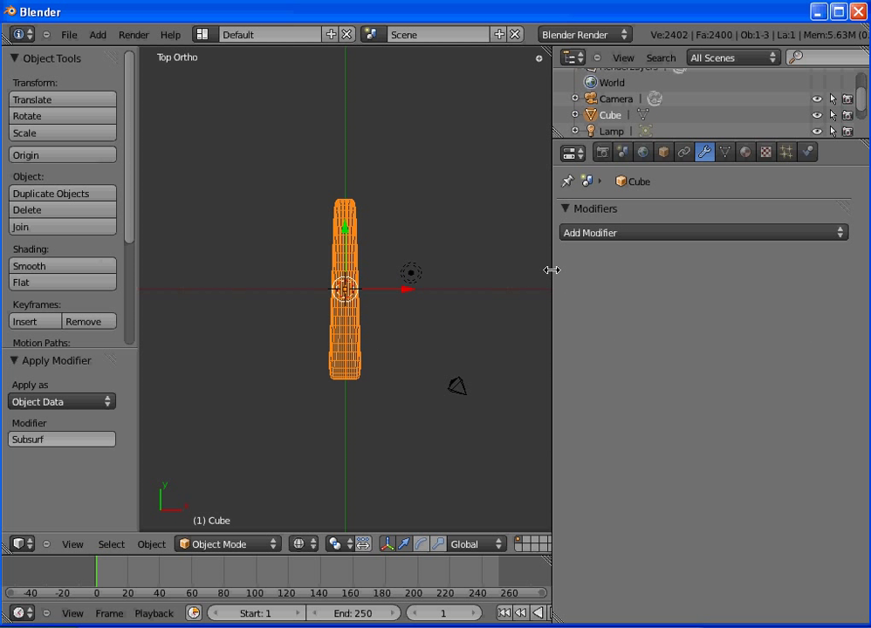
drag(552, 268, 770, 261)
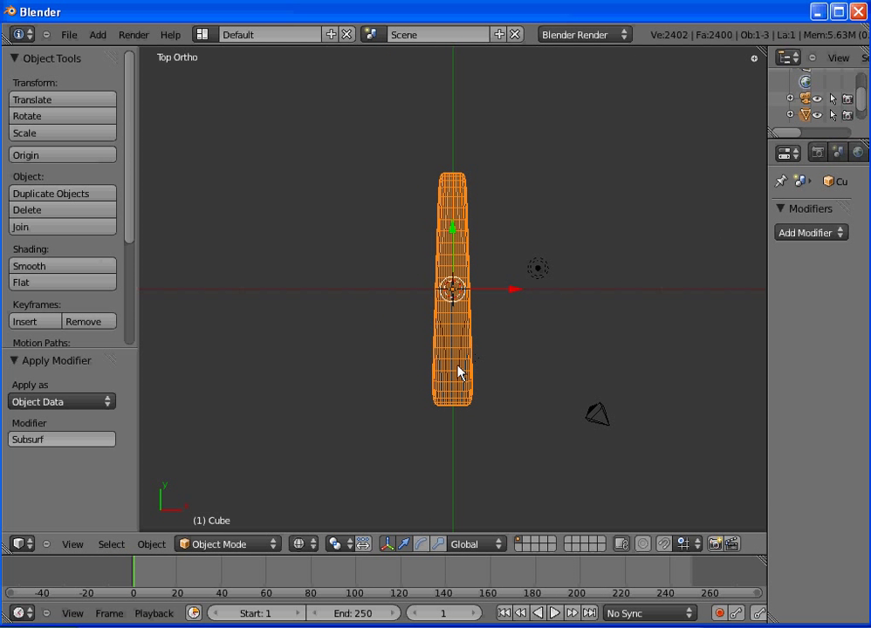
Step: From the front view, rotate the blade about 41 degrees, then return to the top view
click(73, 543)
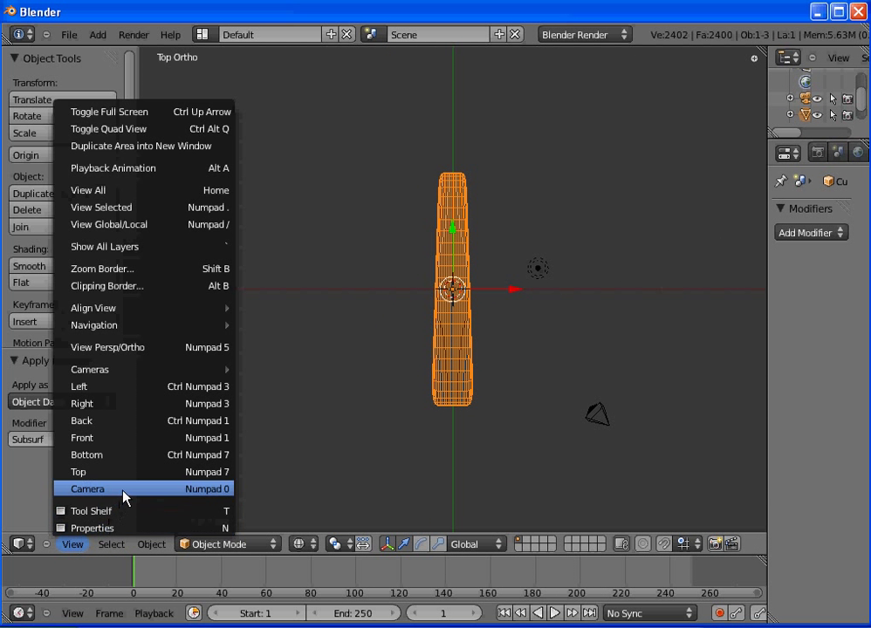
click(131, 438)
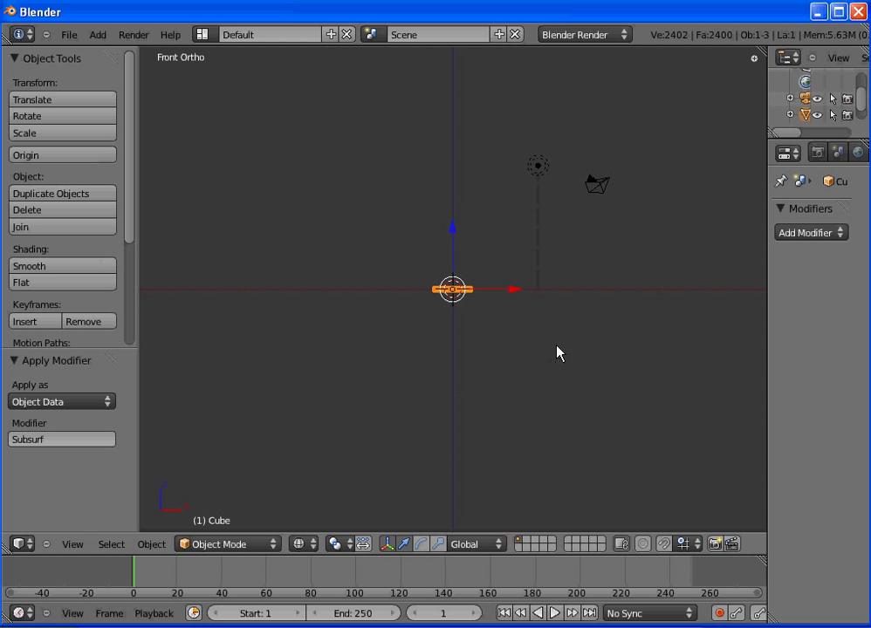
key(r)
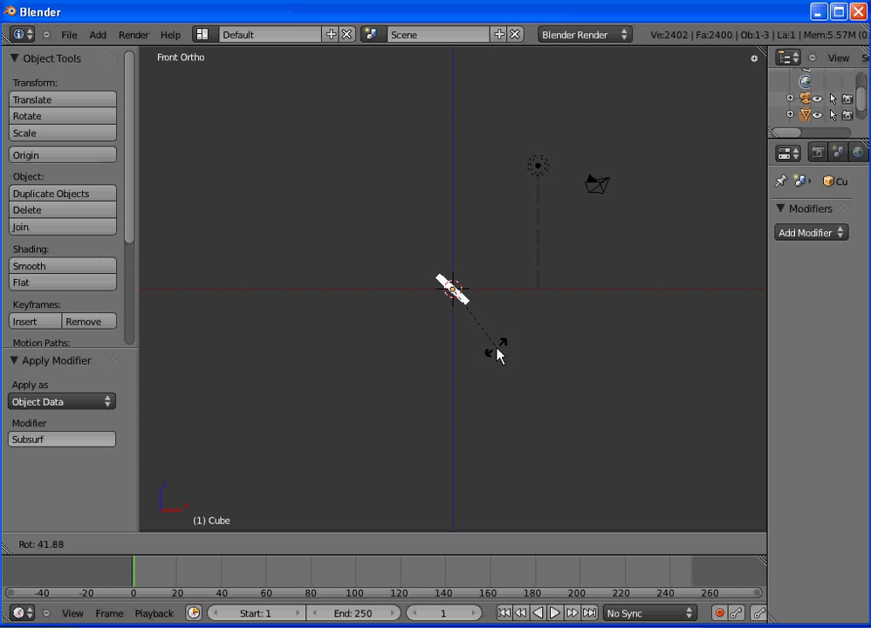
click(496, 352)
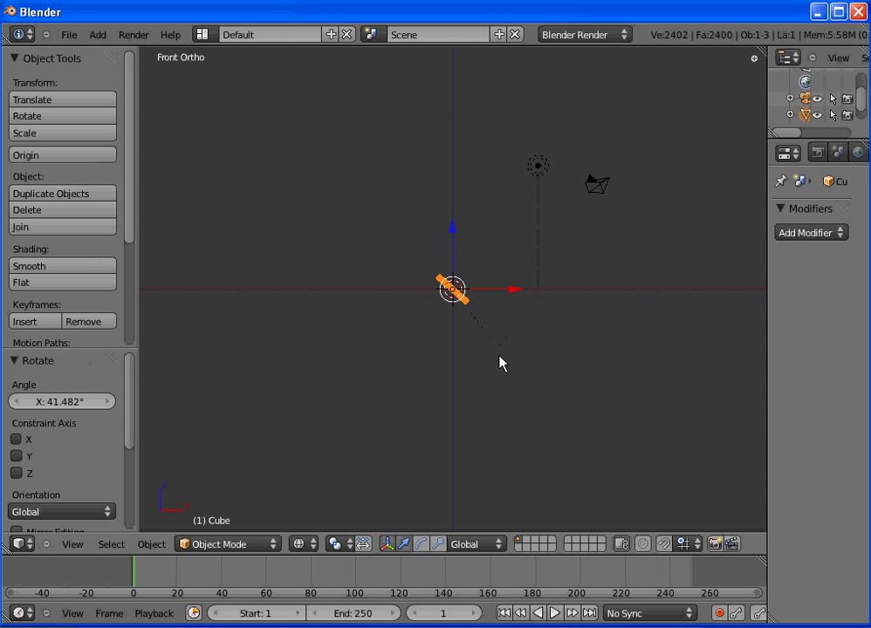
click(74, 544)
click(120, 472)
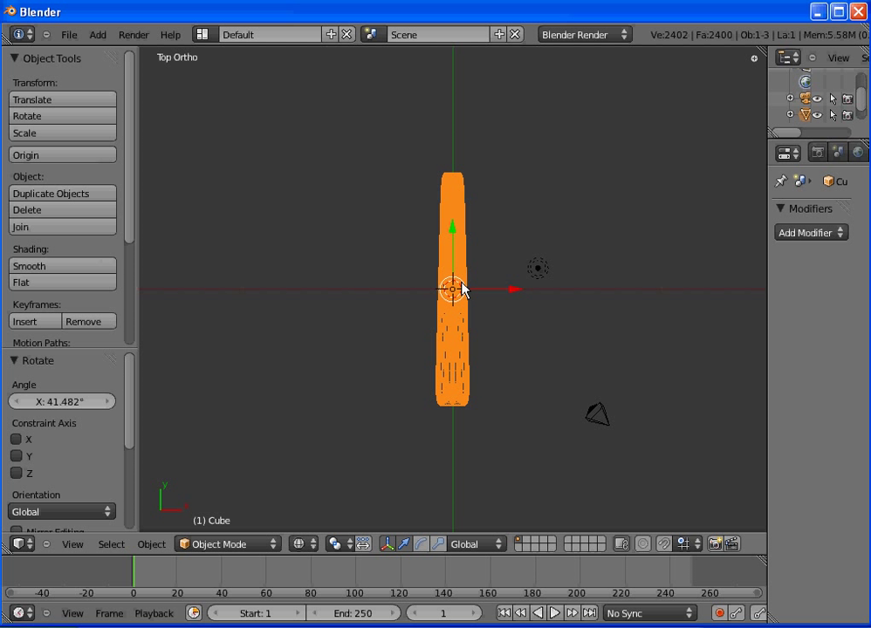
Step: Place the 3D cursor just above the blade, select all its geometry in Edit Mode, and Spin it
click(452, 109)
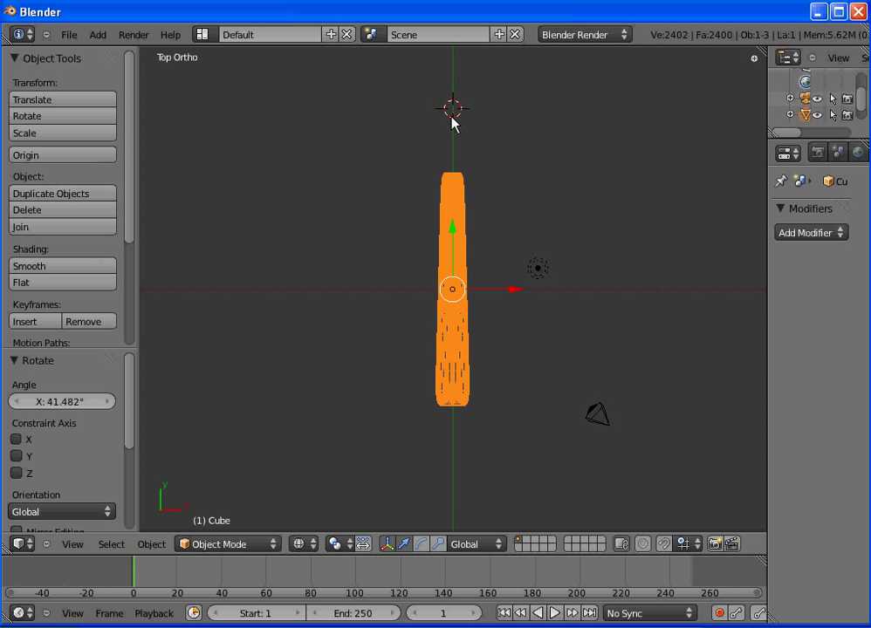
click(452, 123)
drag(129, 209, 133, 170)
key(Tab)
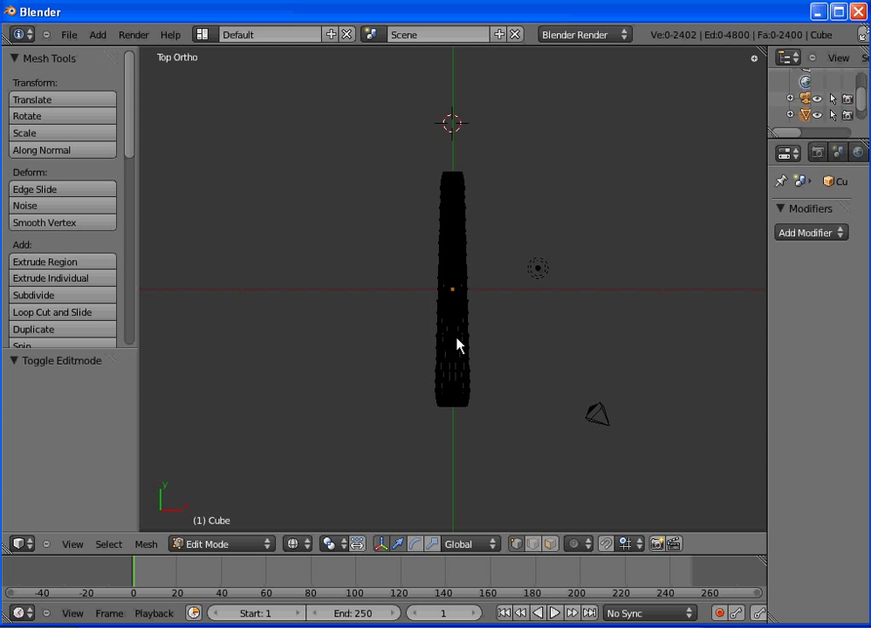
key(a)
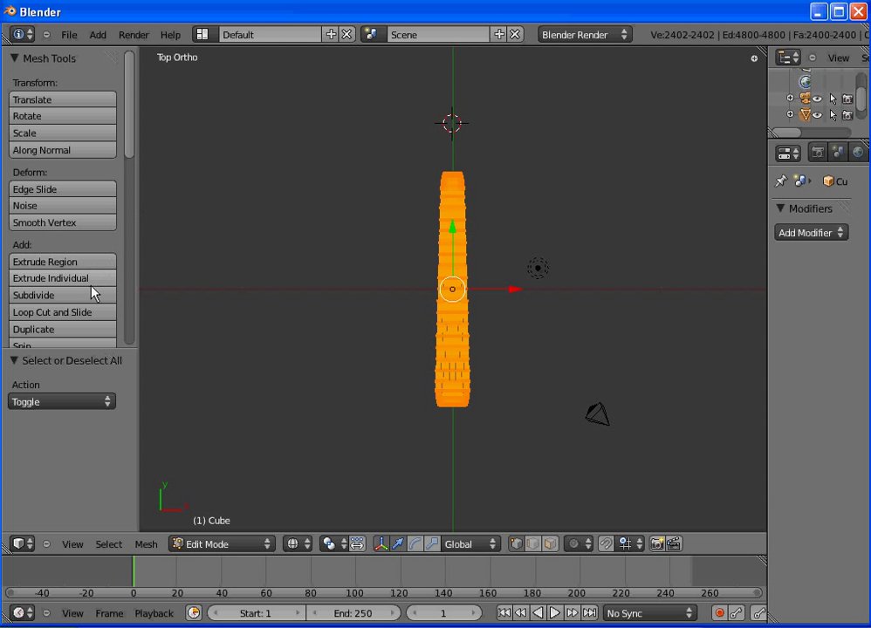
drag(130, 140, 152, 184)
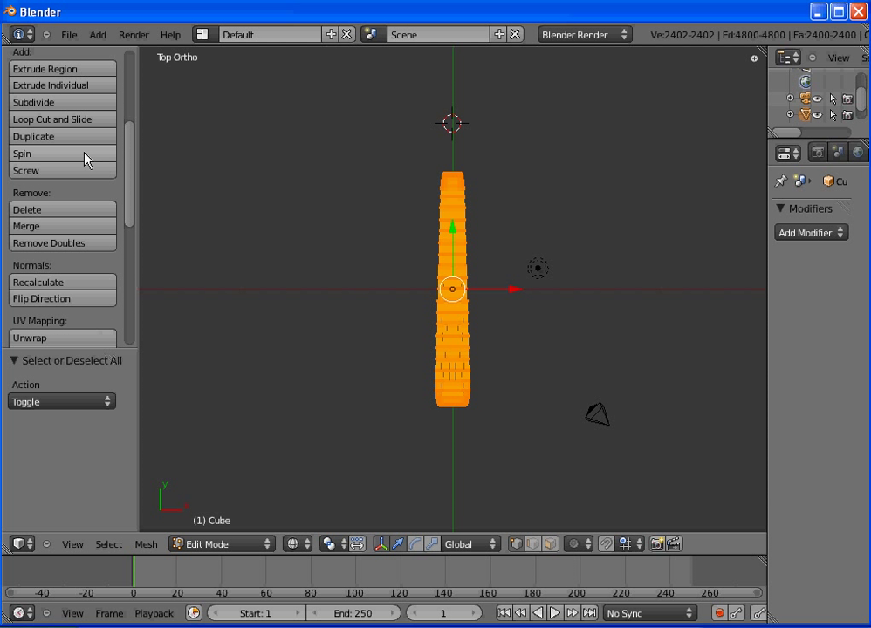
click(85, 154)
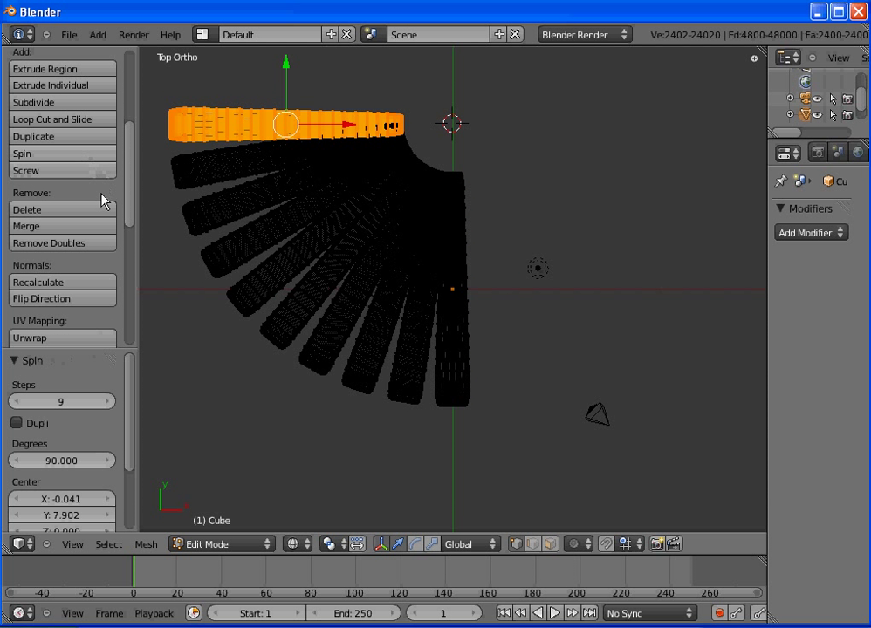
Step: Set the spin to 360 degrees with 45 steps, raised to 46, and return to Object Mode
drag(131, 447, 132, 456)
click(70, 457)
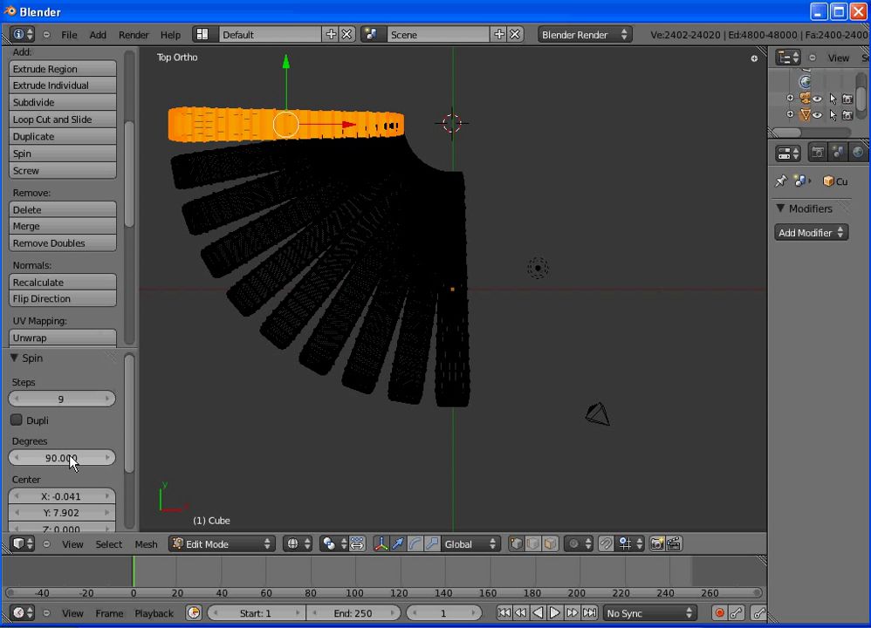
text(360)
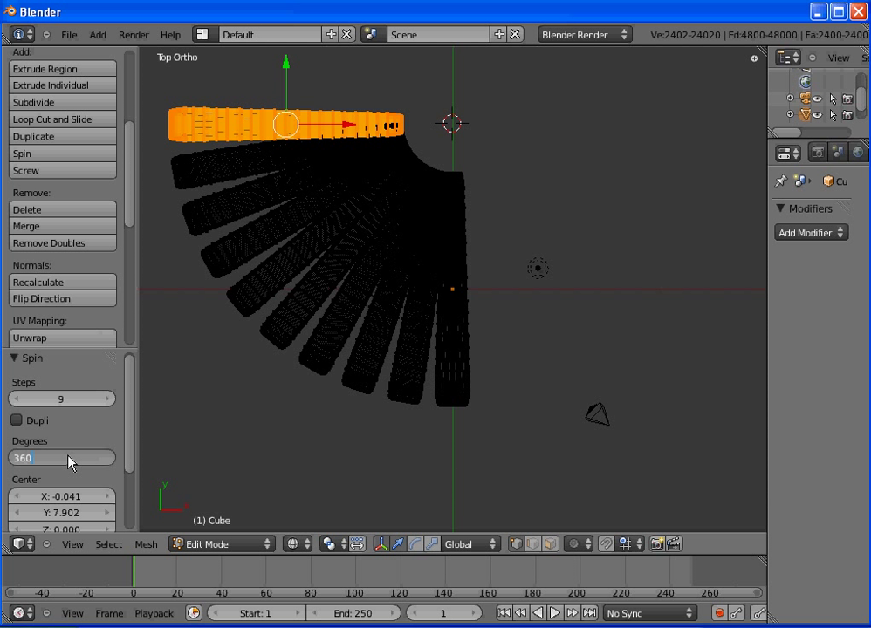
key(Return)
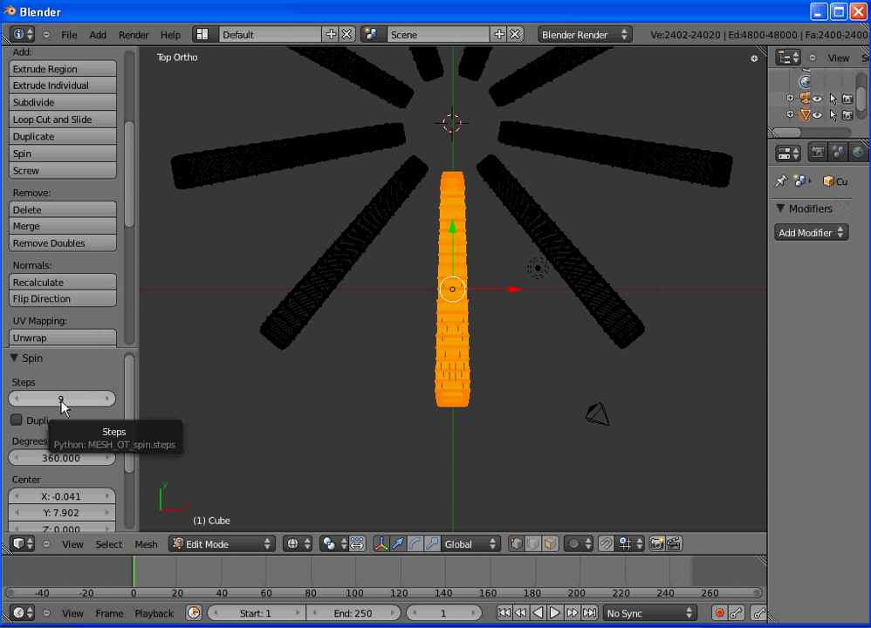
click(61, 399)
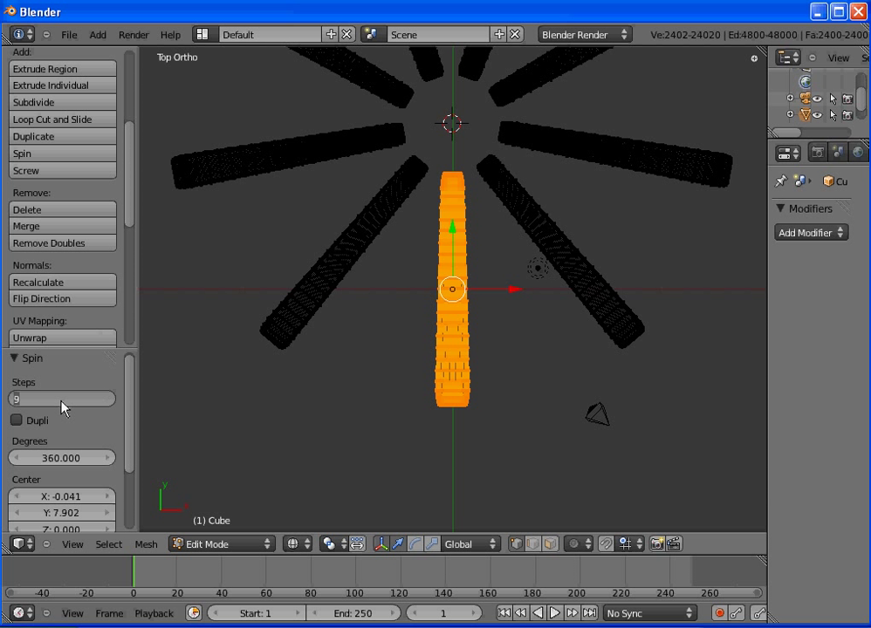
text(45)
key(Return)
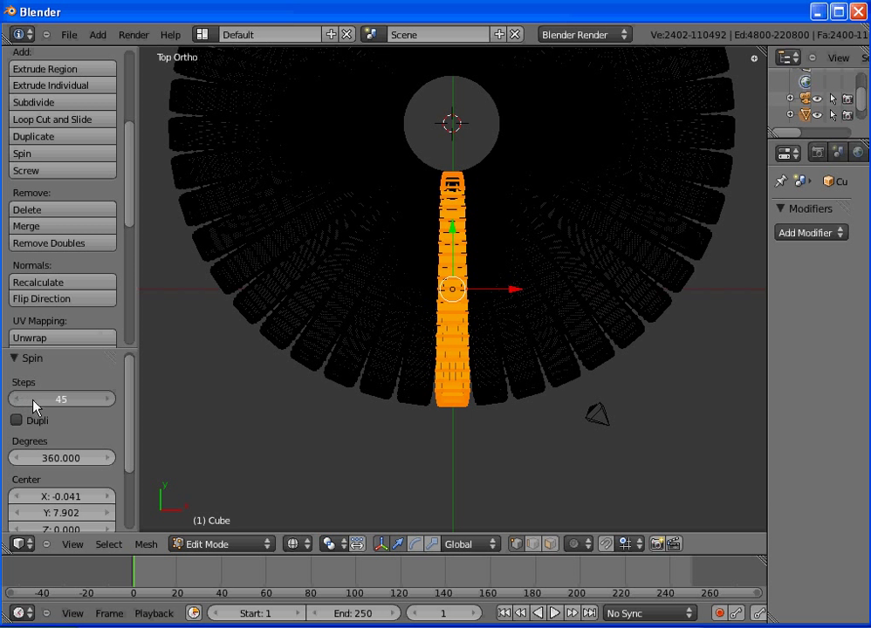
click(110, 400)
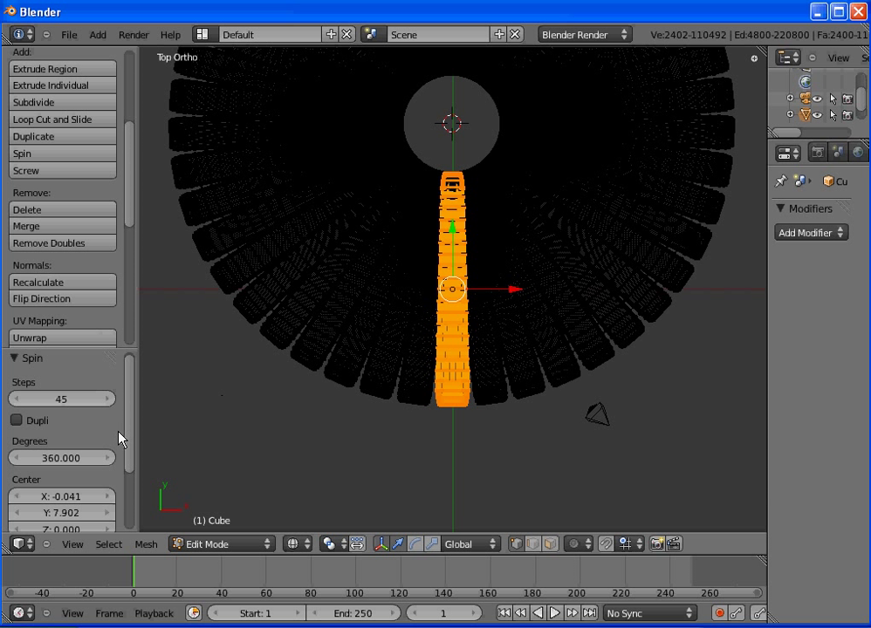
drag(129, 434, 128, 497)
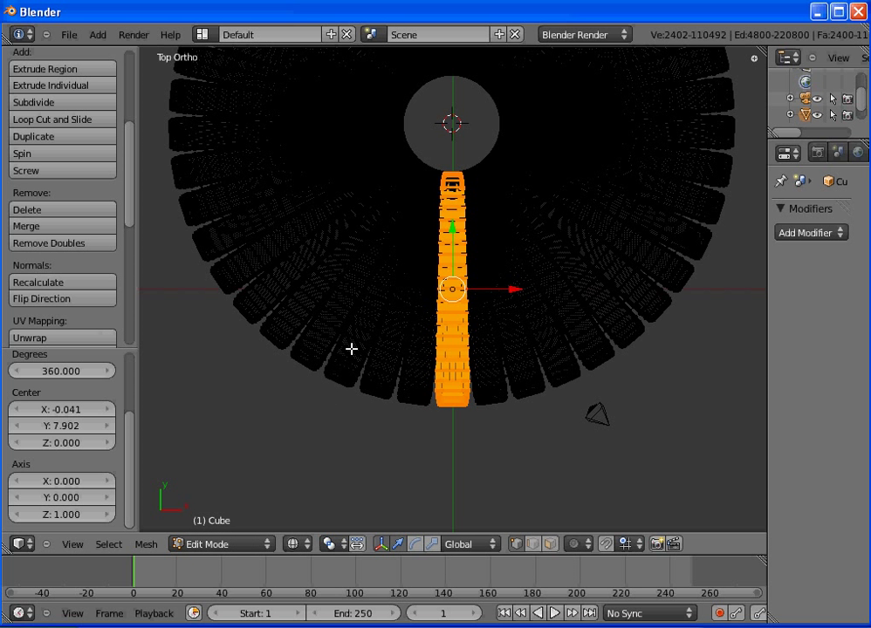
key(Tab)
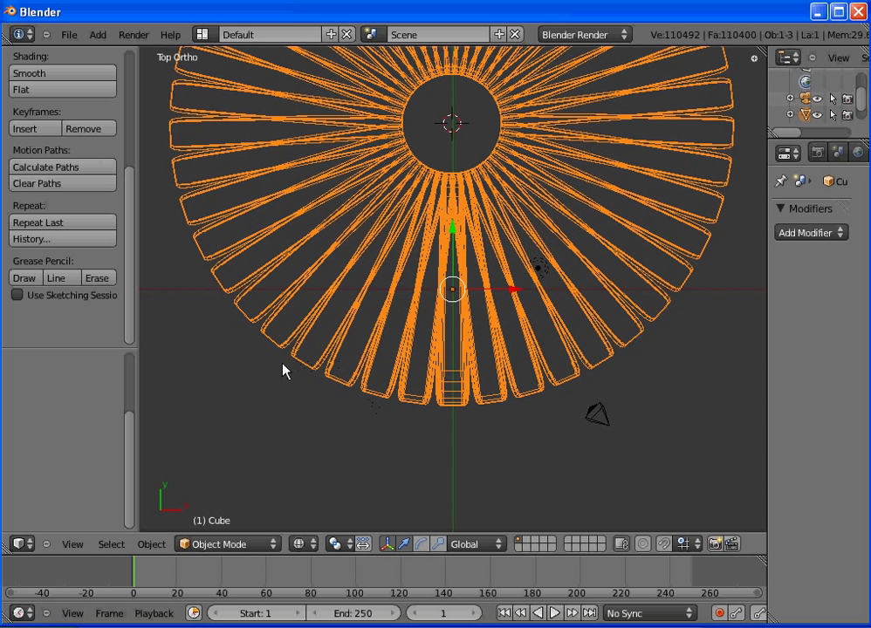
Step: In the front view, deselect everything and add a new cube, starting to move it
click(73, 541)
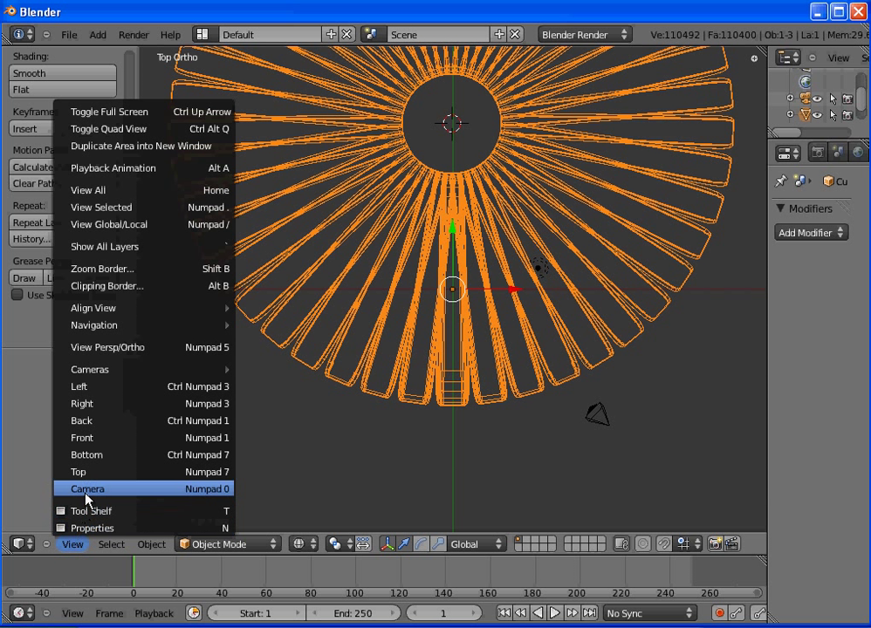
click(88, 444)
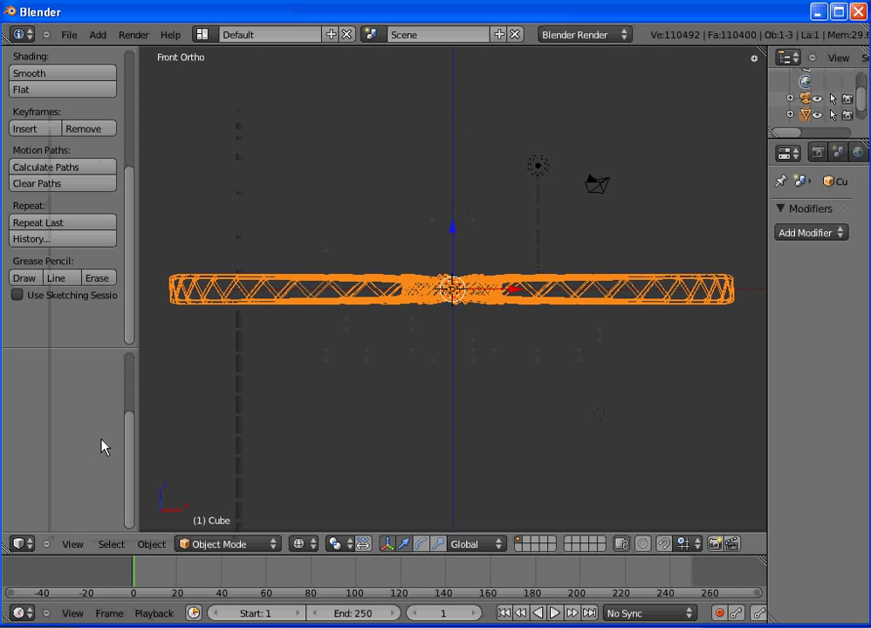
key(a)
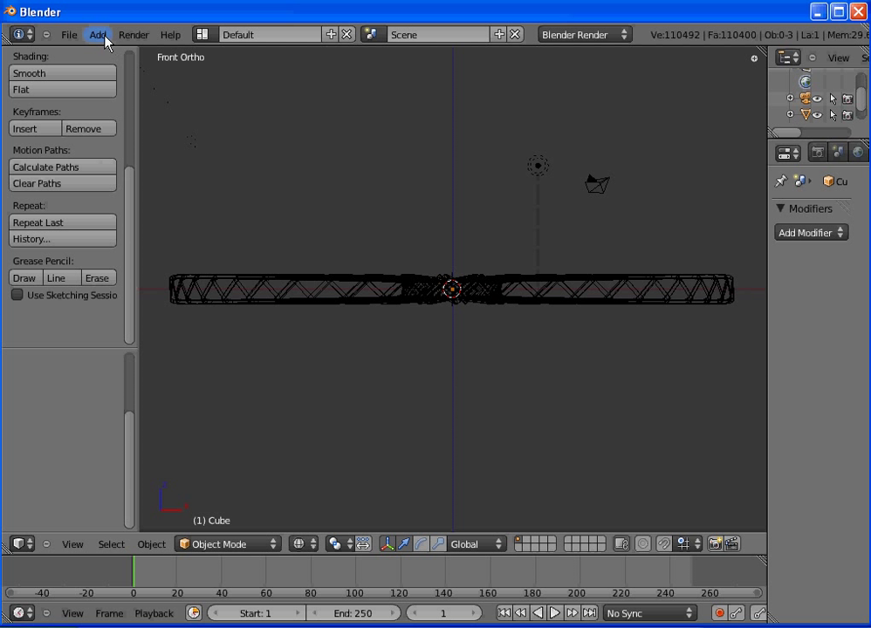
click(98, 35)
mouse_move(111, 58)
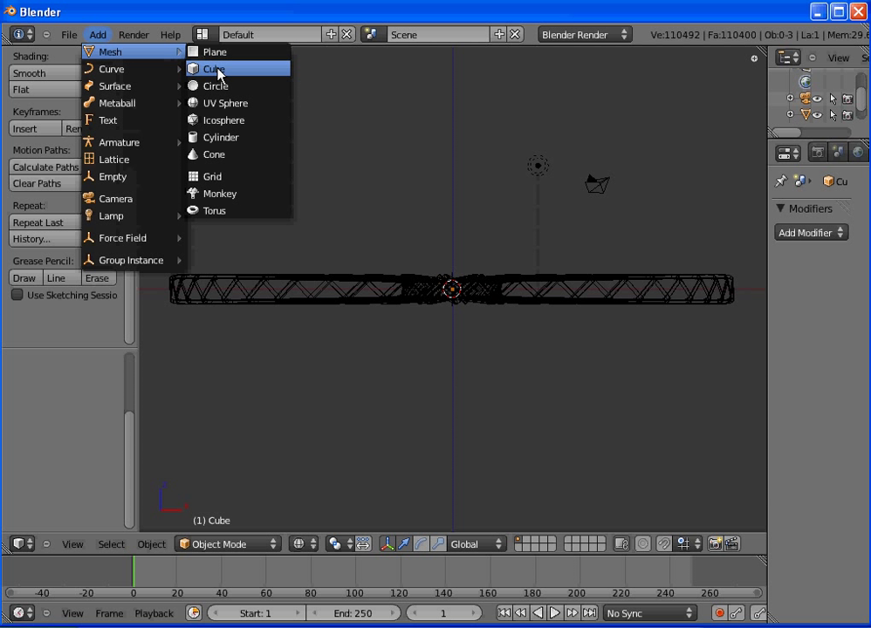
click(218, 72)
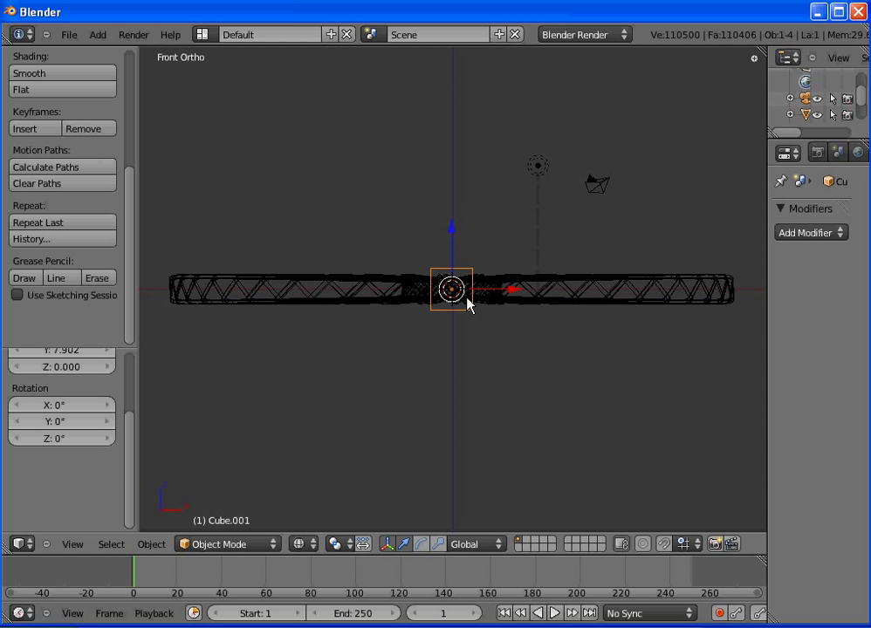
key(g)
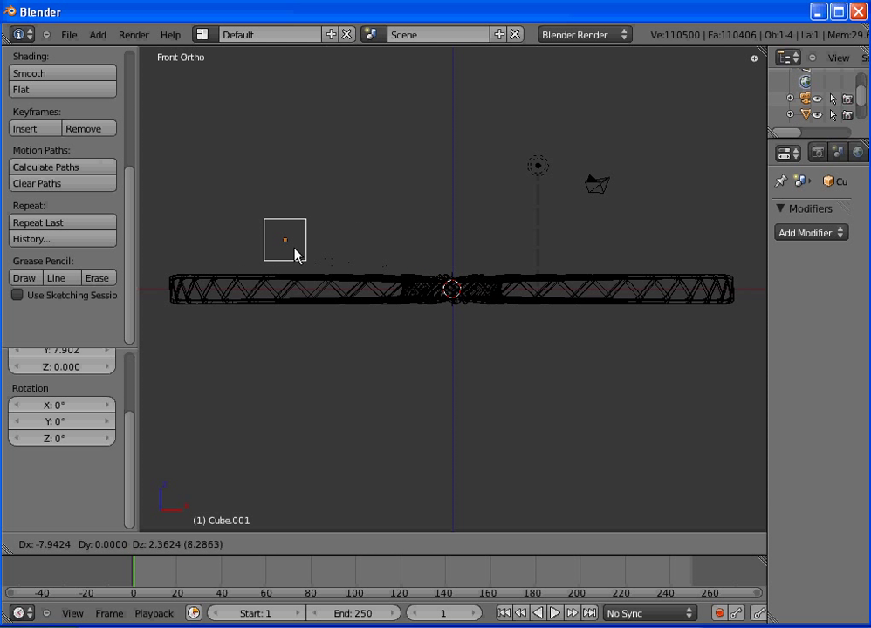
Step: Drop the new cube above the fan's left end
click(197, 276)
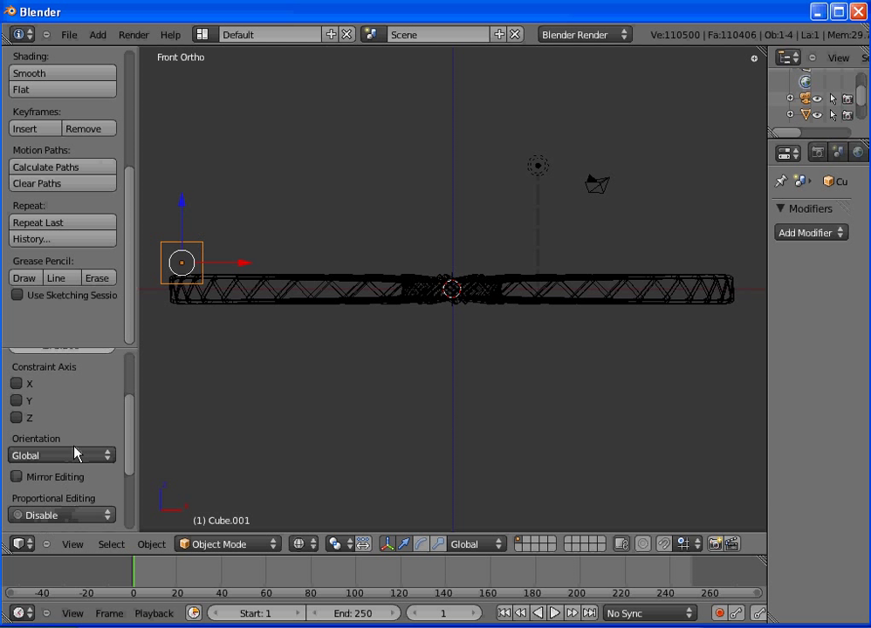
scroll(131, 252, up, 5)
scroll(133, 139, down, 1)
scroll(137, 166, down, 4)
Step: Merge the cube's vertices at center into one vertex and lower it toward the fan's left tip
key(Tab)
scroll(130, 128, up, 5)
scroll(131, 165, down, 8)
scroll(139, 191, down, 1)
click(48, 184)
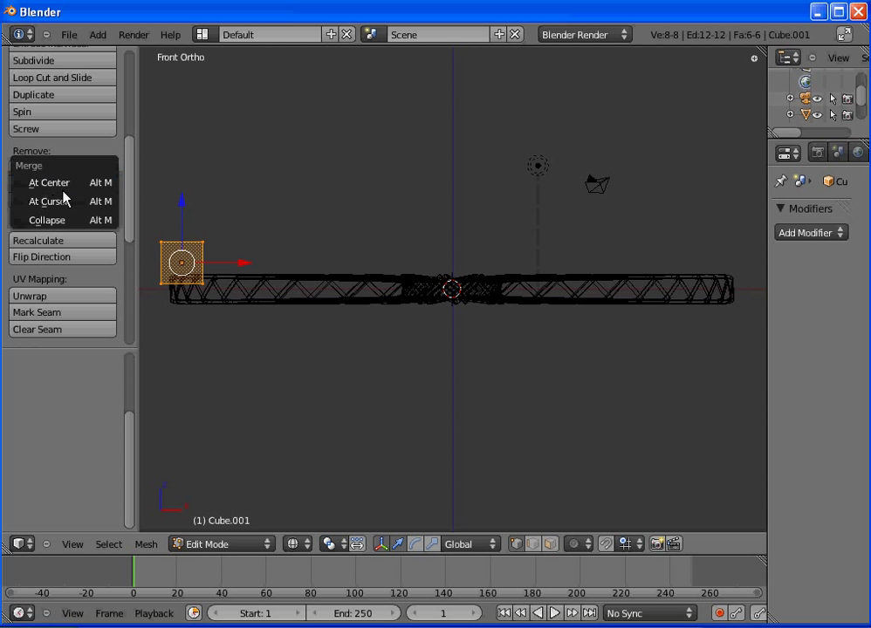
click(62, 187)
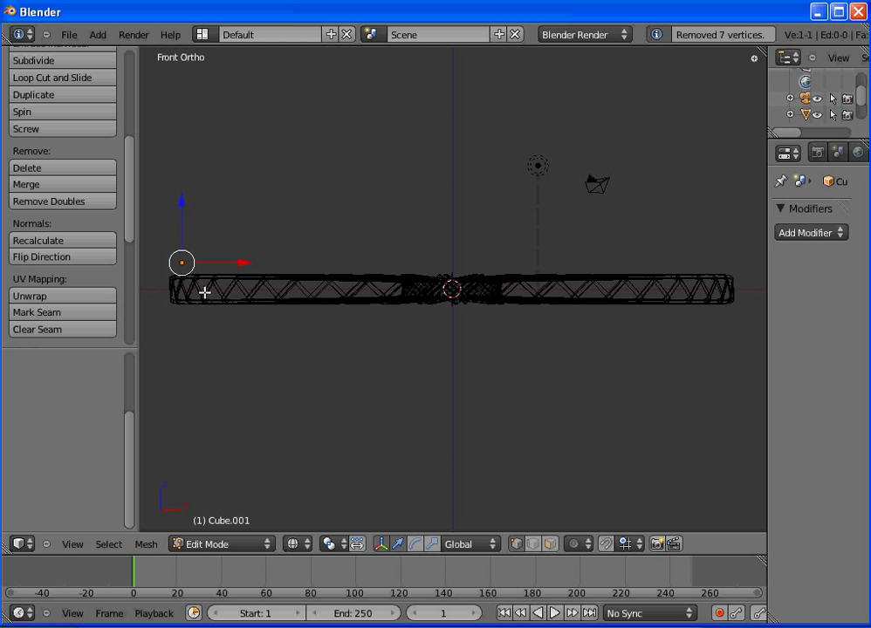
key(g)
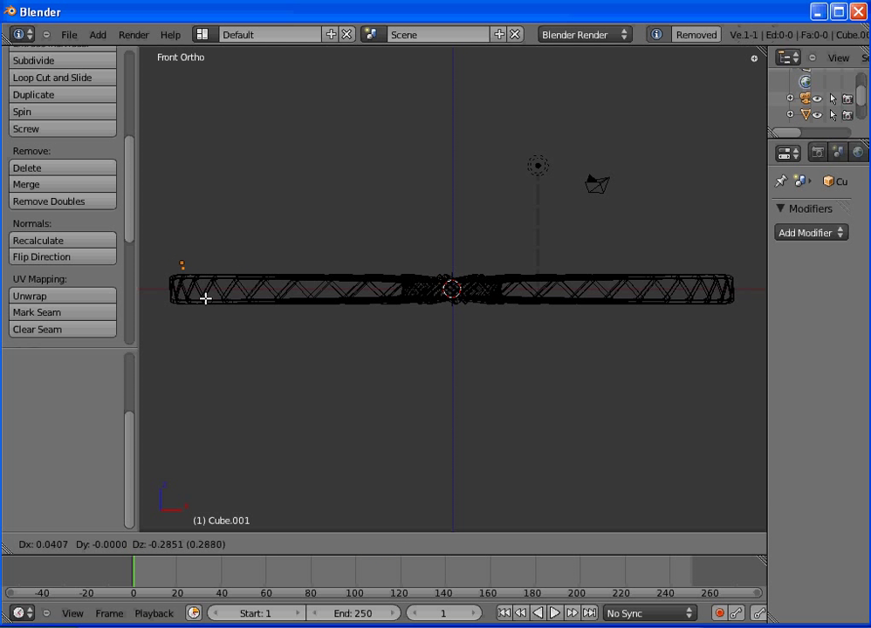
click(204, 299)
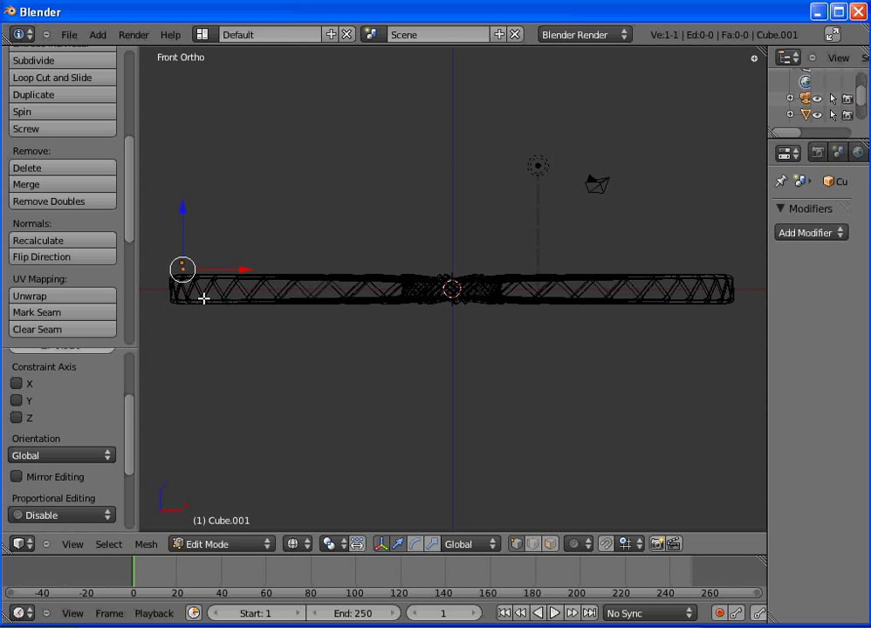
Step: Extrude five vertices from the fan's left tip, the last one far below the fan
key(e)
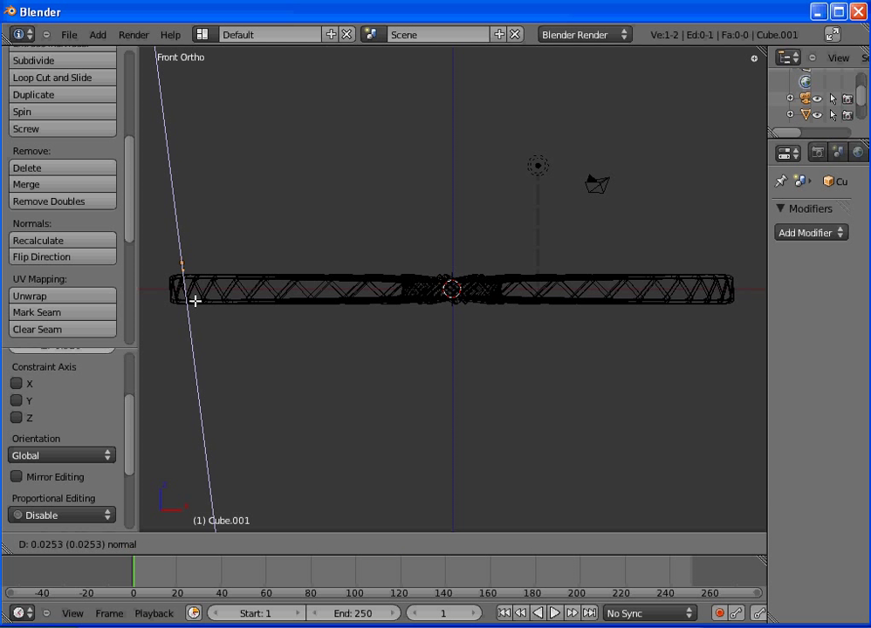
click(187, 285)
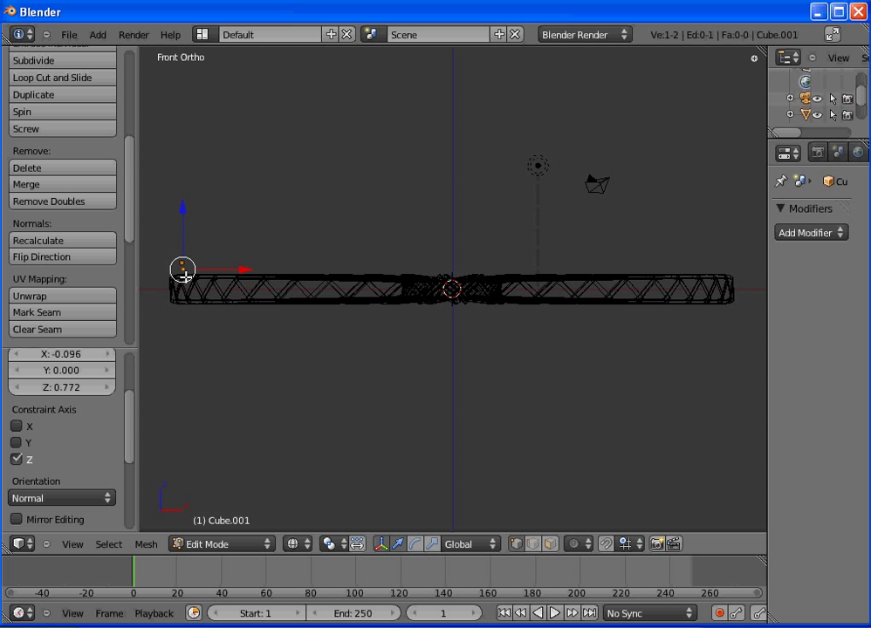
key(e)
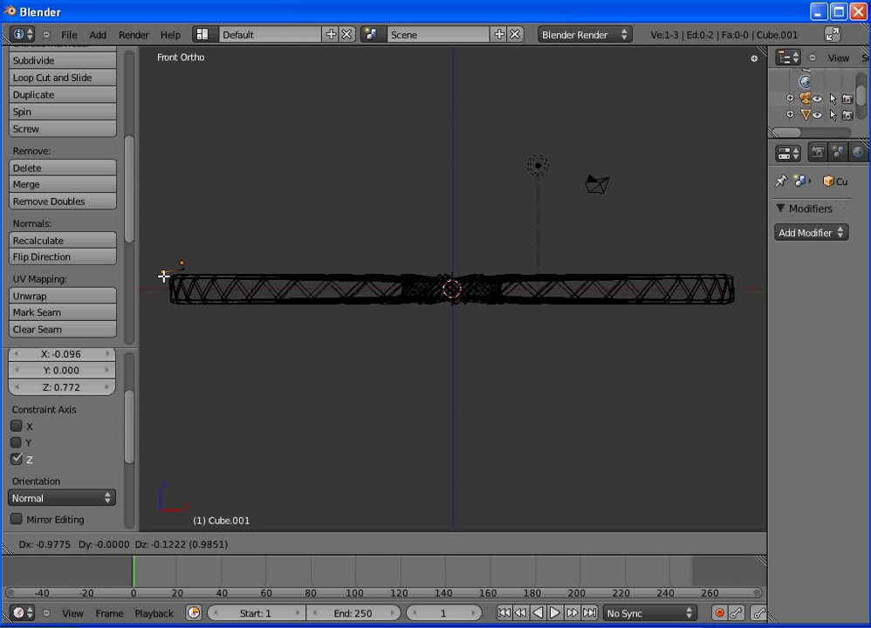
click(165, 279)
key(e)
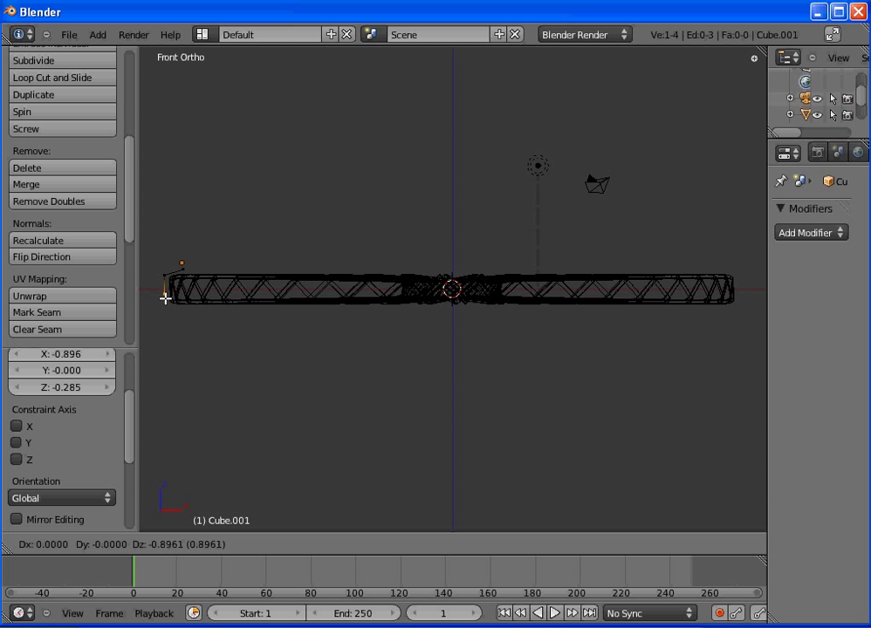
click(165, 298)
key(e)
click(169, 312)
key(e)
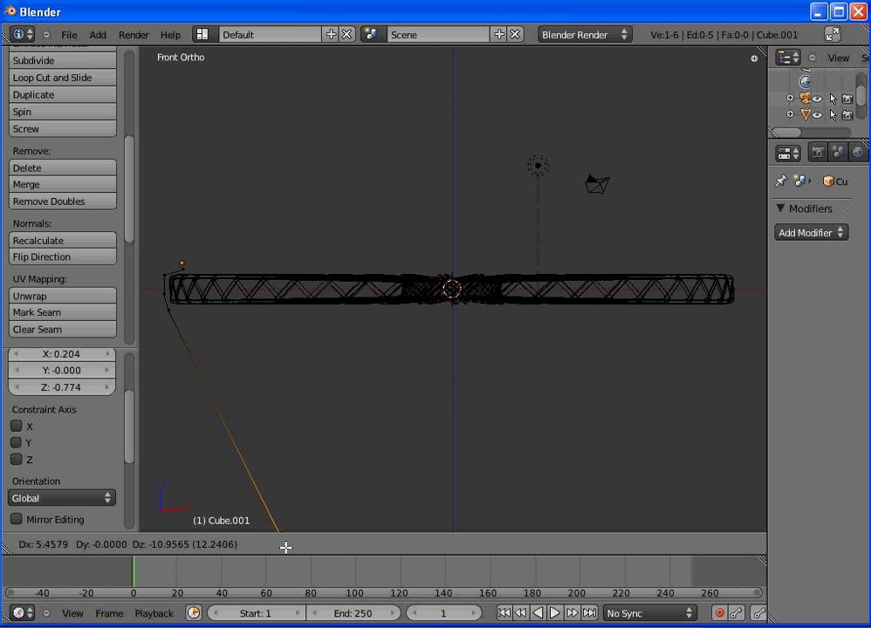
click(282, 529)
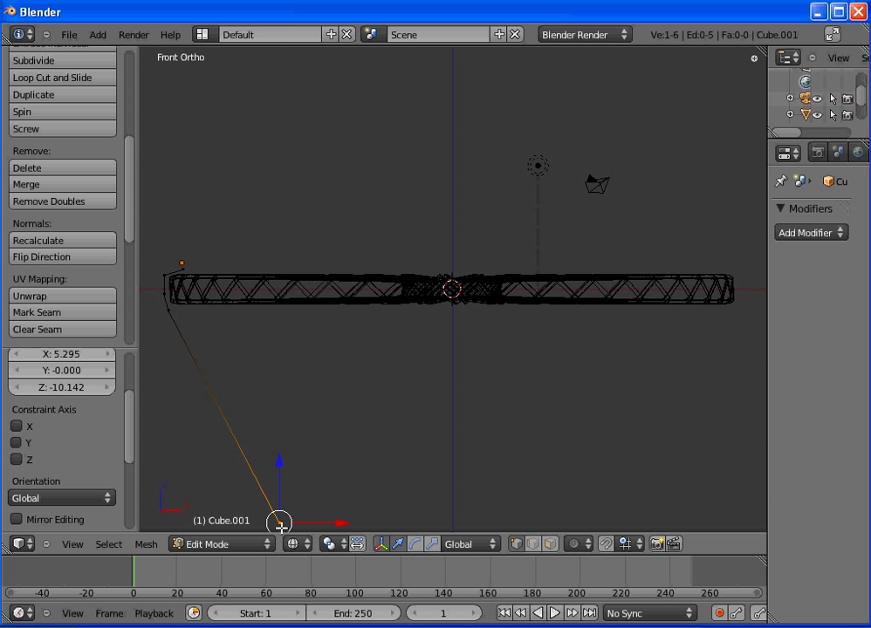
Step: Move the bottom vertex closer under the fan and select the whole profile
scroll(281, 526, down, 4)
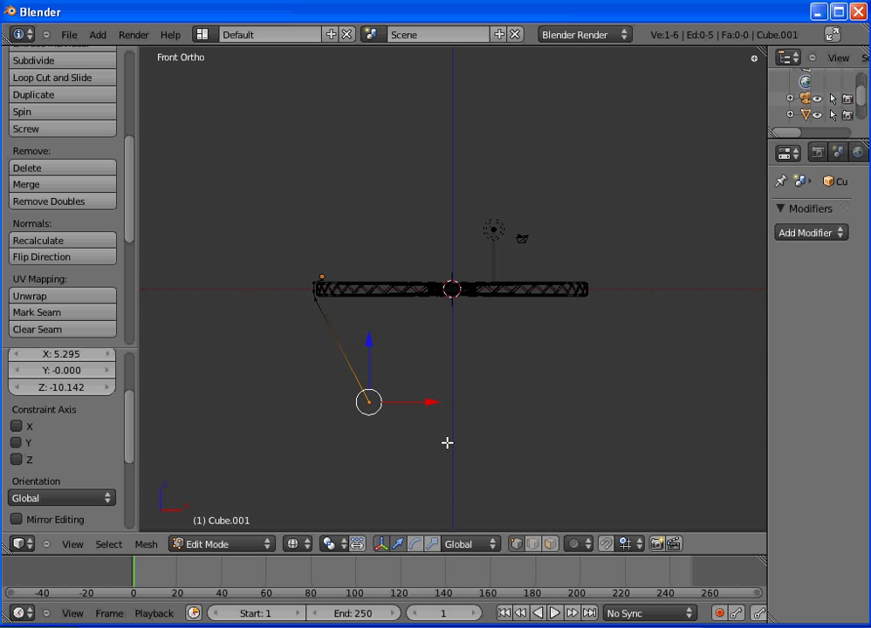
key(g)
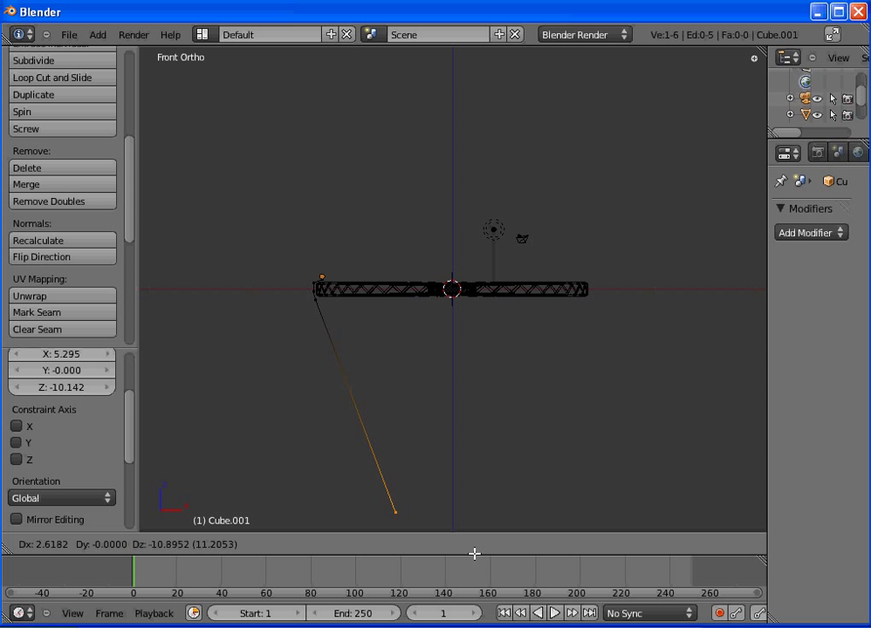
click(474, 555)
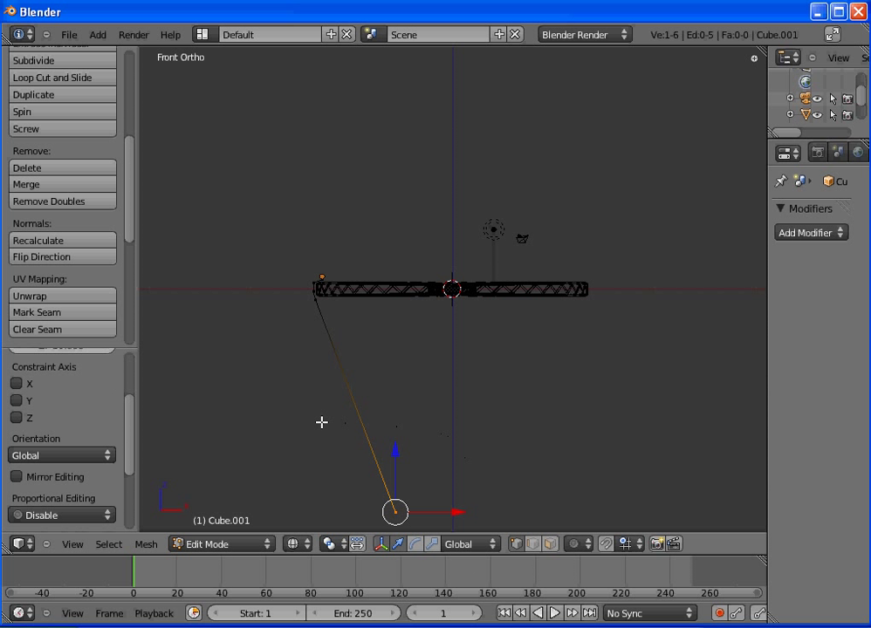
key(a)
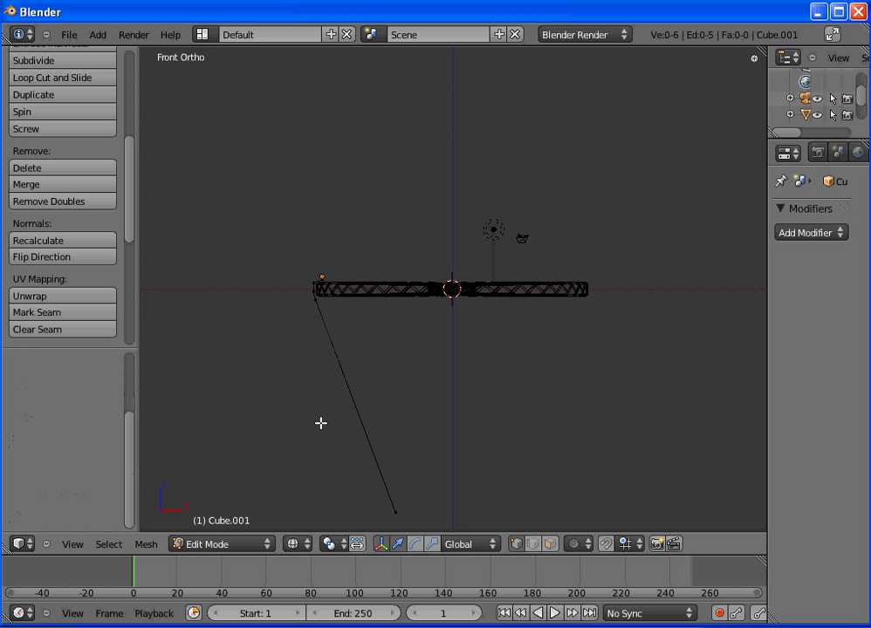
key(a)
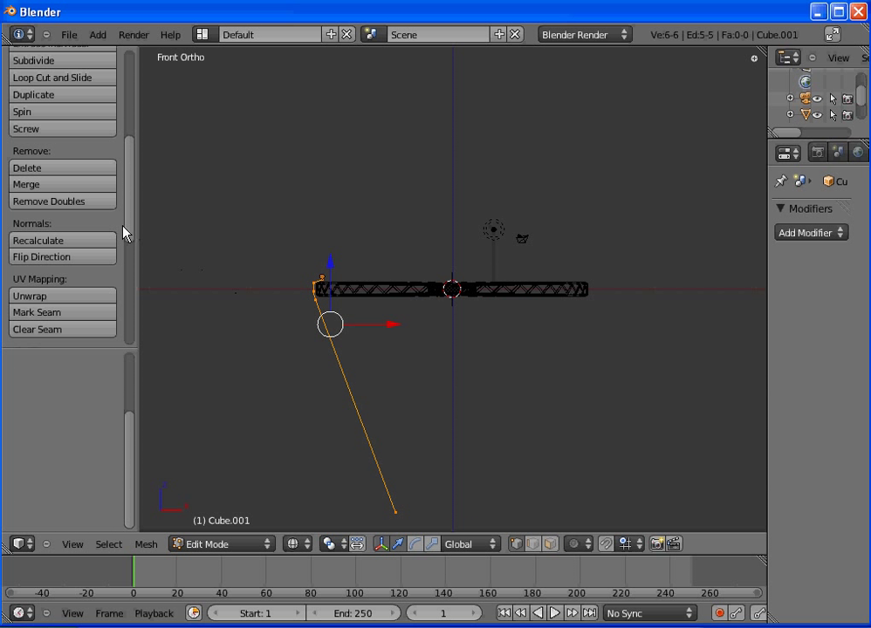
Step: Spin the profile with 15 steps through 360 degrees
drag(130, 229, 117, 204)
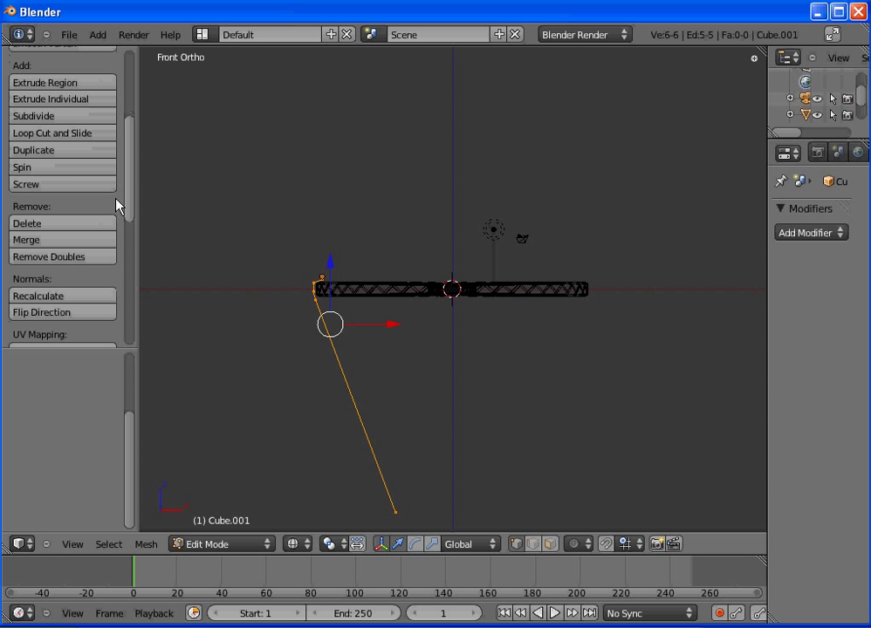
click(34, 171)
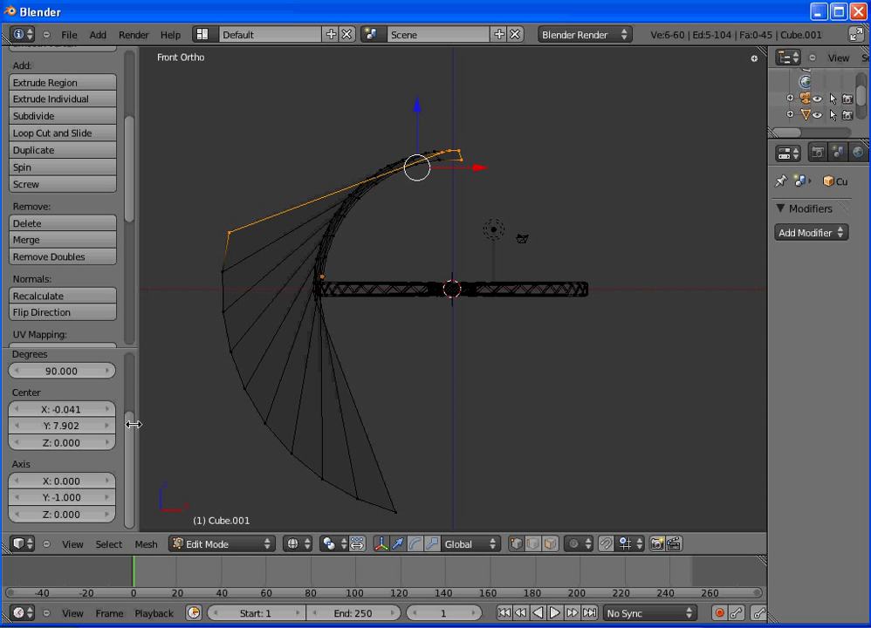
drag(133, 432, 132, 356)
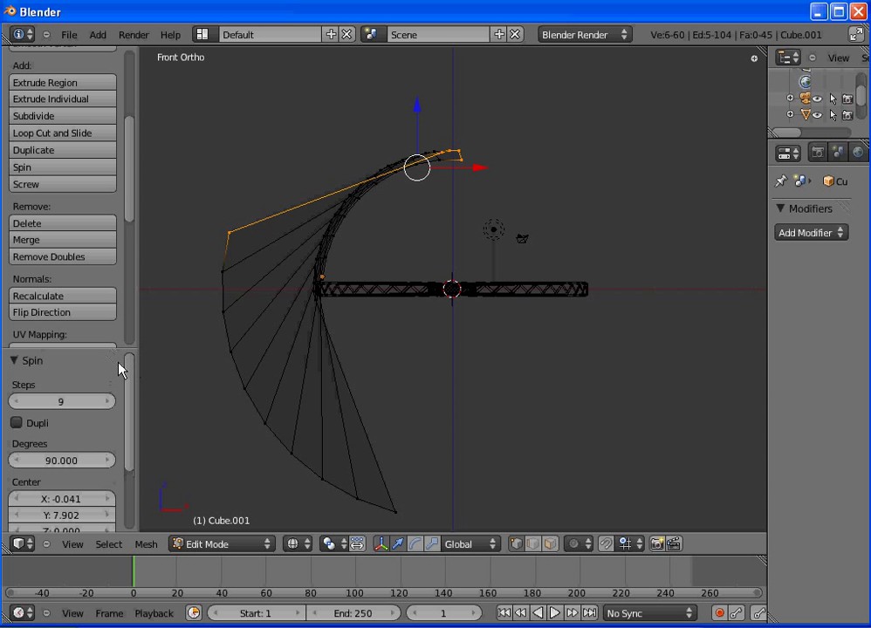
click(72, 401)
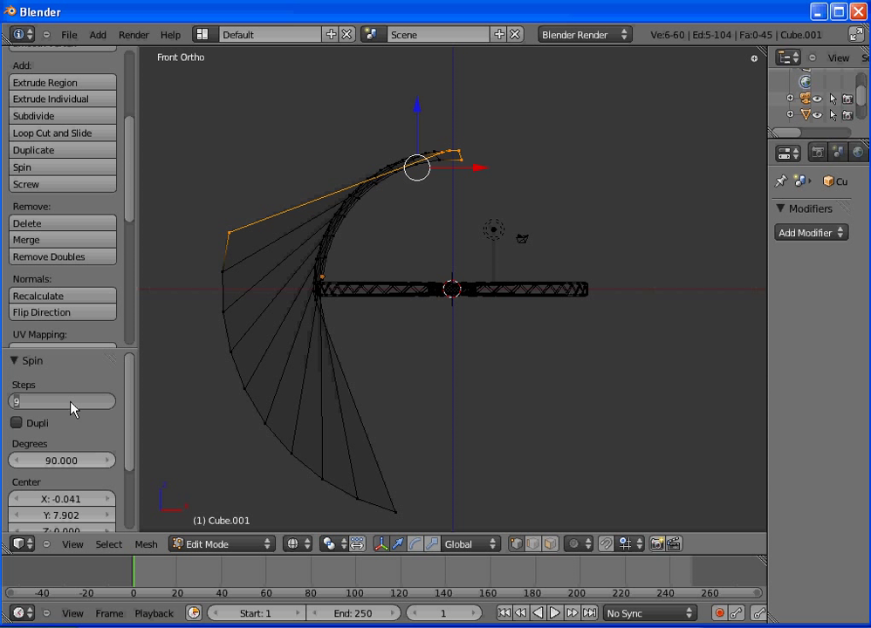
text(15)
key(Return)
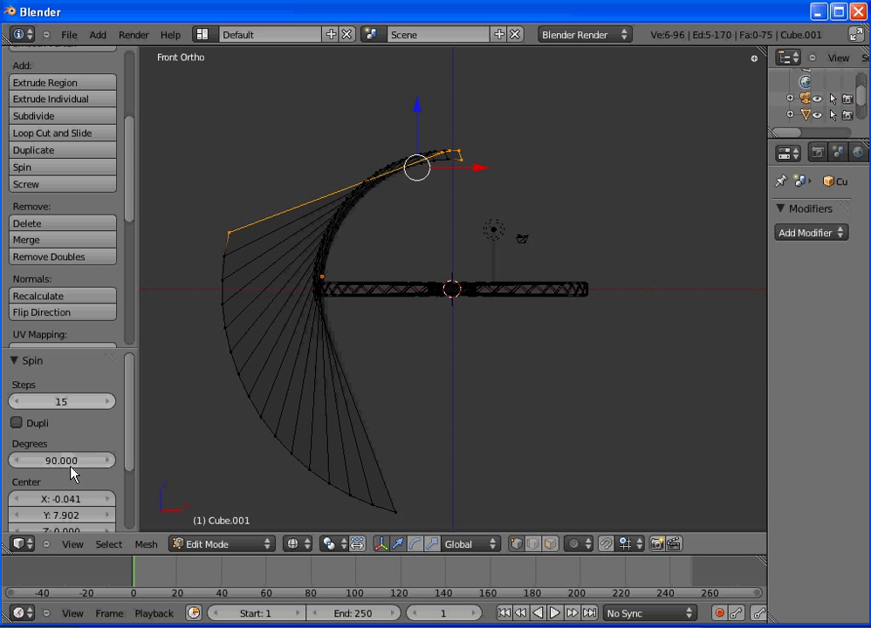
click(68, 461)
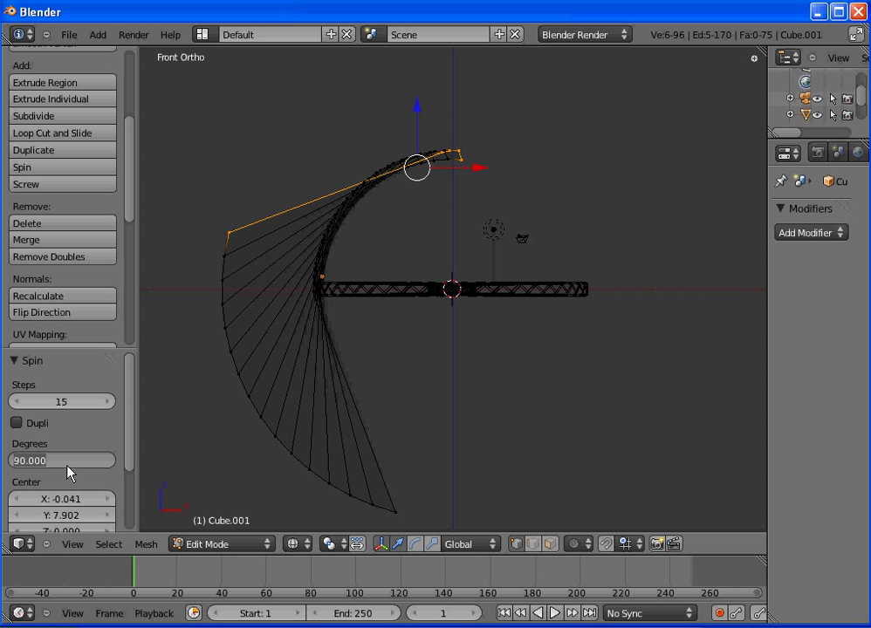
text(36)
text(0)
key(Return)
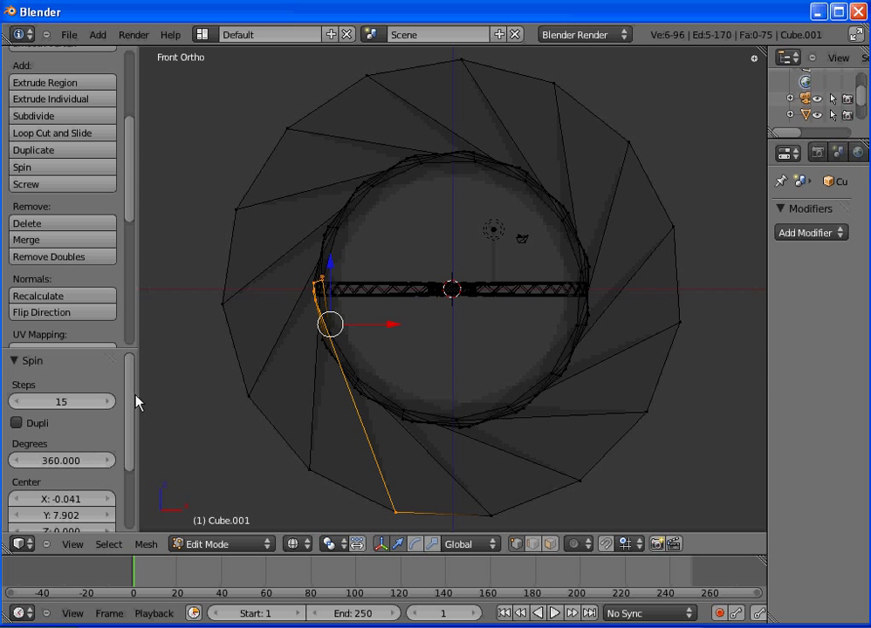
Step: Set the spin axis to Z 1 and Y 0, then return to Object Mode
drag(133, 401, 132, 486)
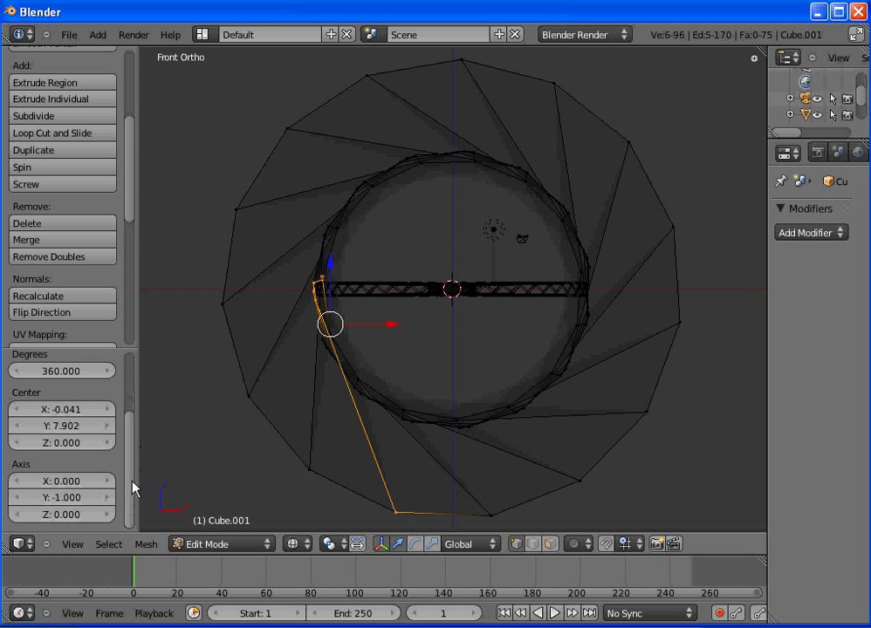
click(66, 515)
text(1)
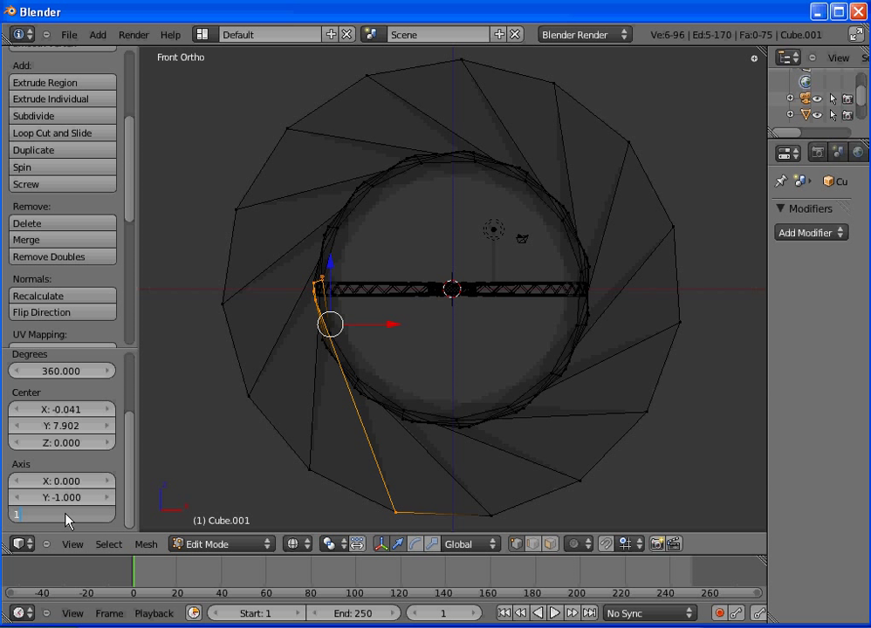
key(Return)
click(61, 498)
key(Home)
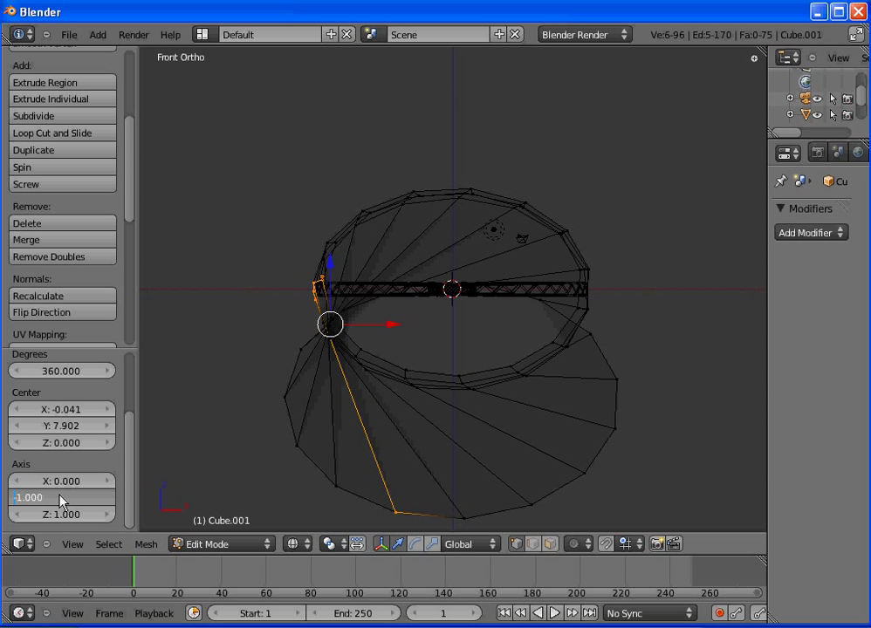
text(0)
key(Delete)
key(Delete)
key(Return)
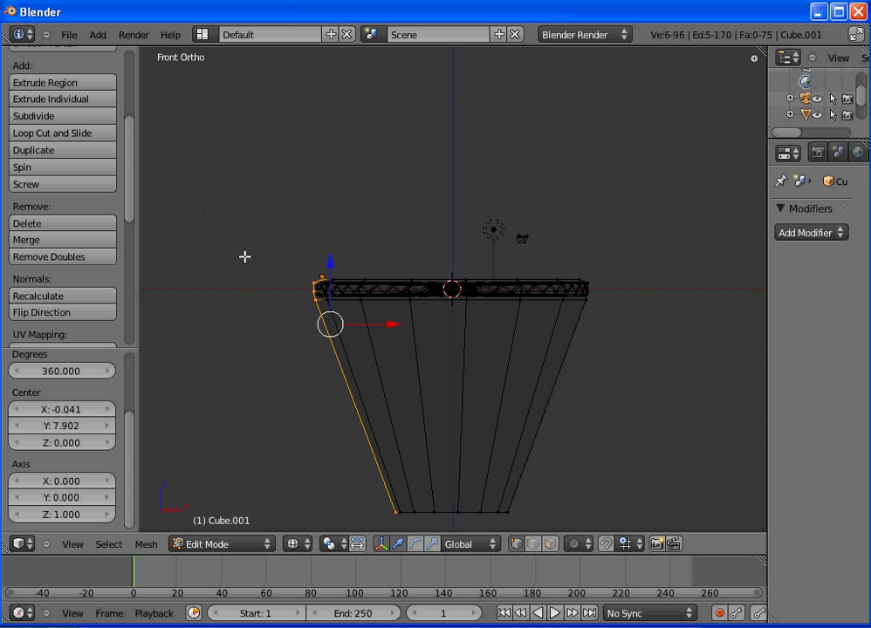
key(Tab)
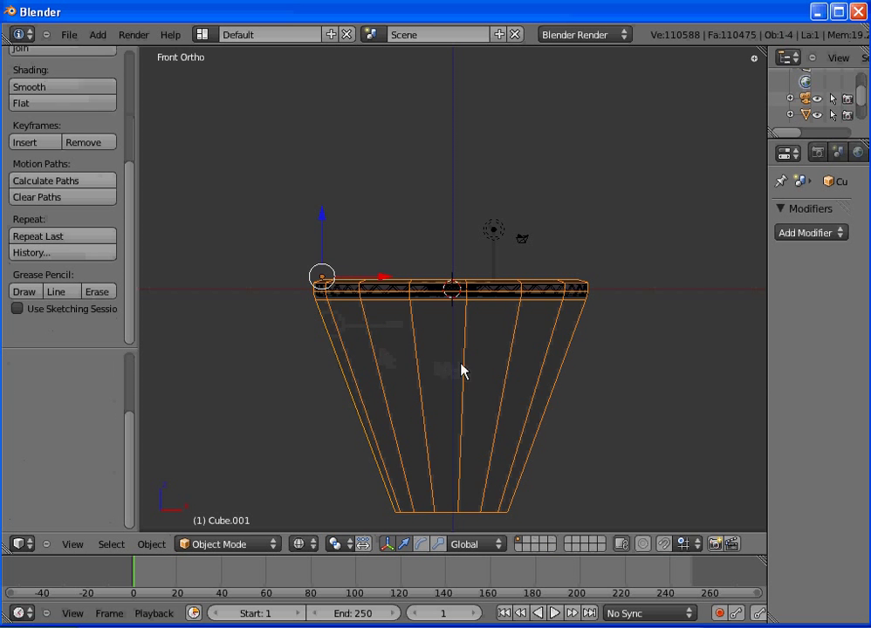
drag(766, 278, 555, 292)
Step: Give the casing a Subdivision Surface modifier with viewport level 1
click(610, 234)
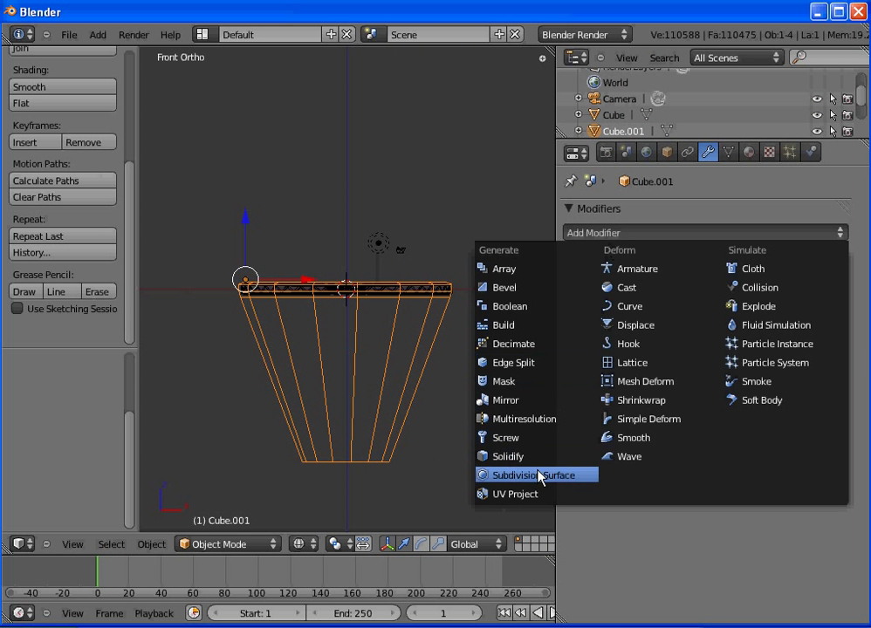
click(526, 475)
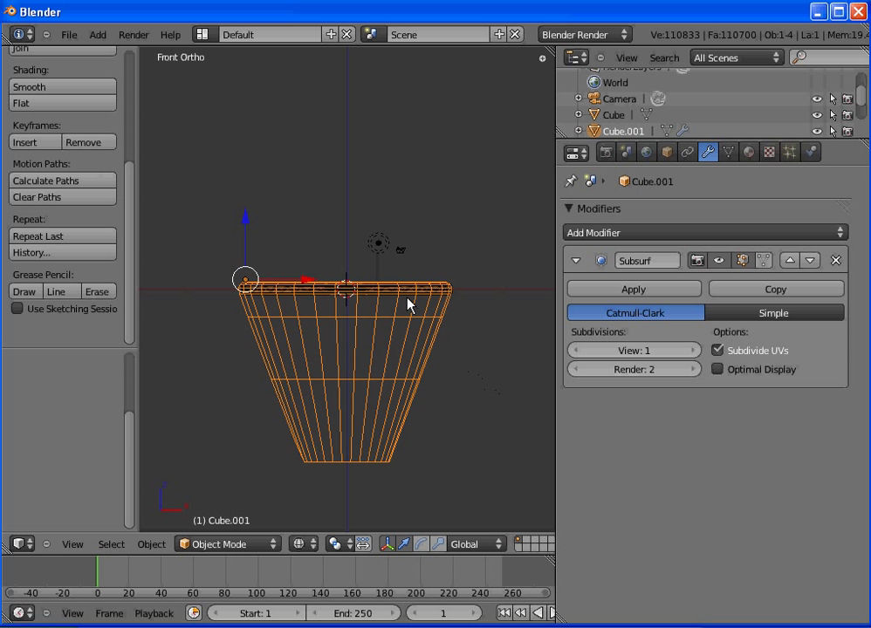
click(695, 350)
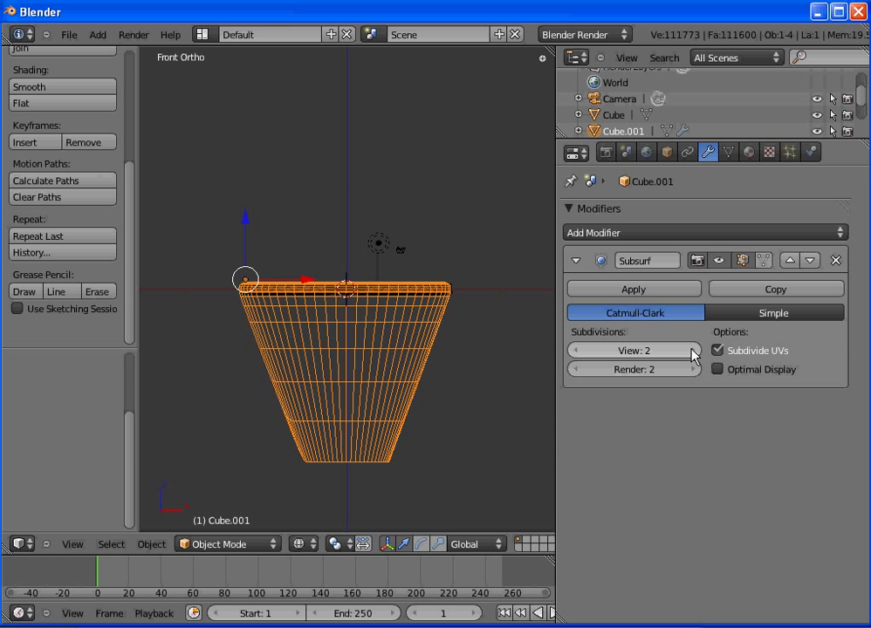
click(576, 351)
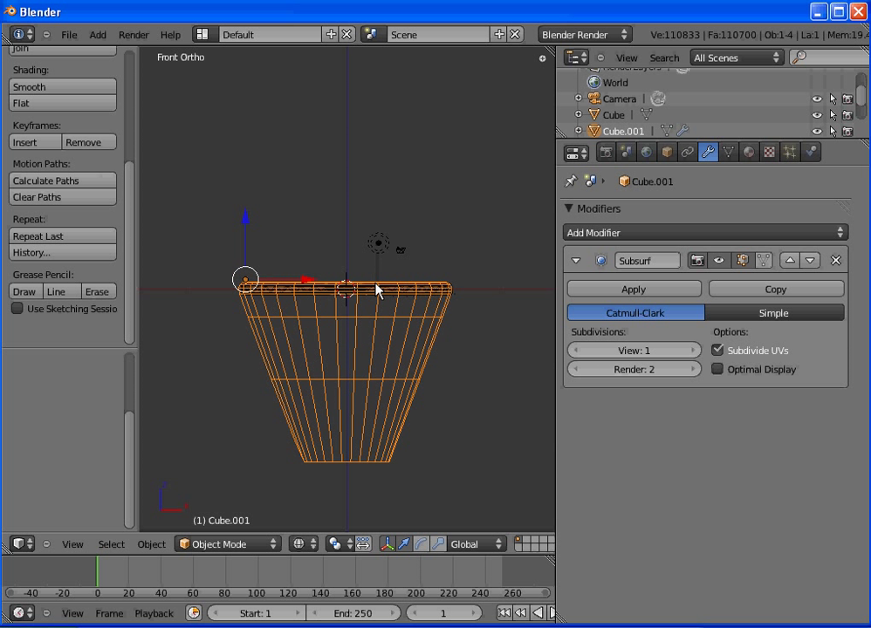
Step: Add a cone, then scale and move it to sit as a nose atop the casing
key(a)
click(103, 35)
mouse_move(110, 52)
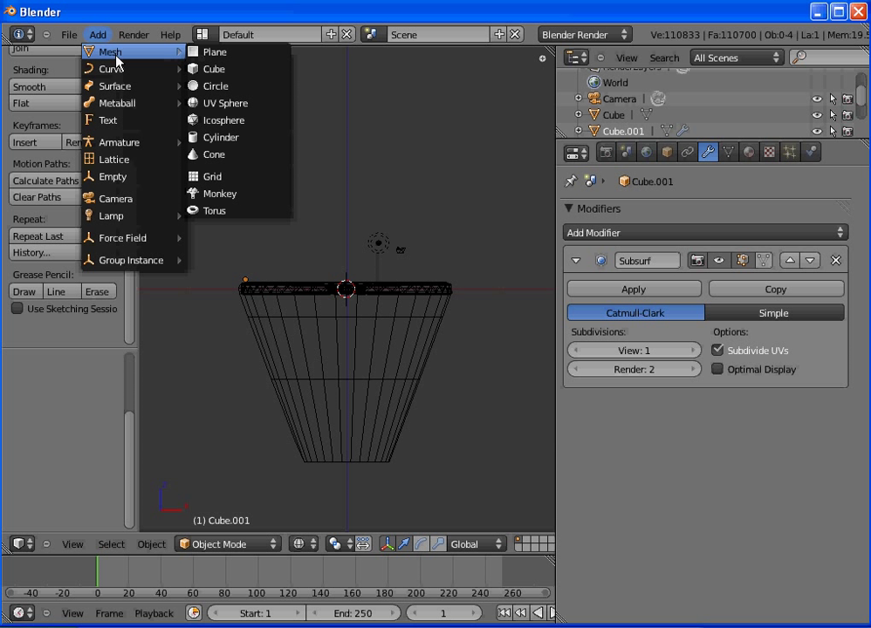
click(220, 154)
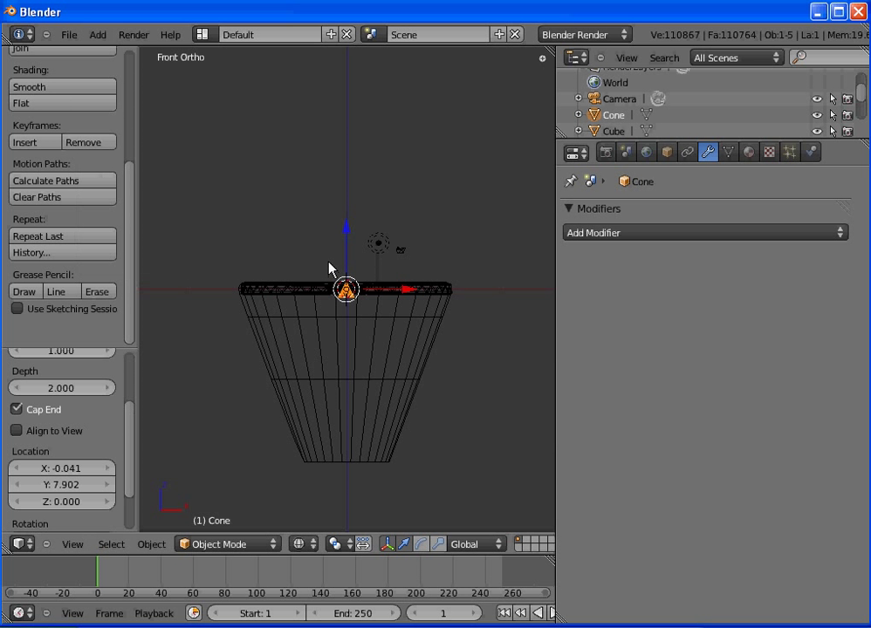
key(s)
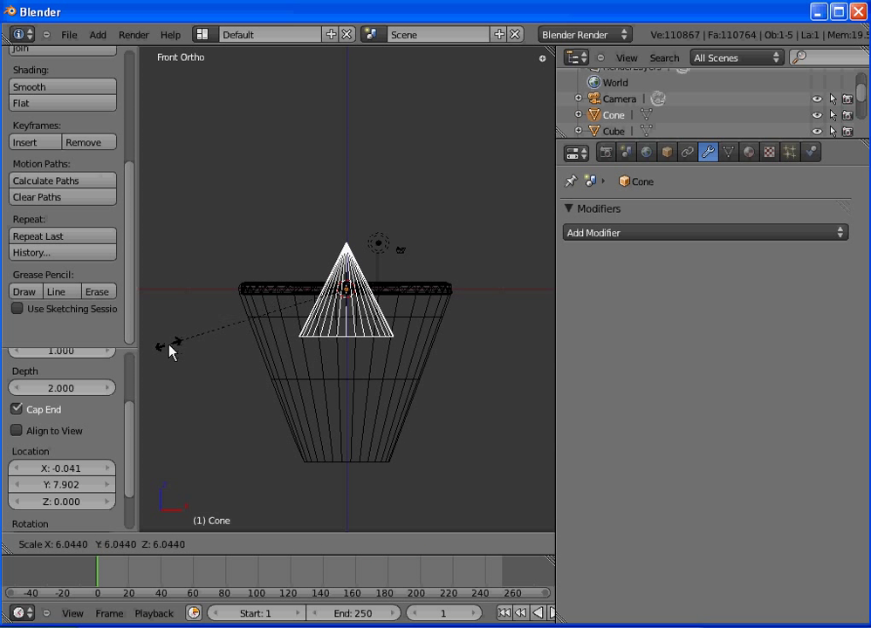
click(175, 349)
key(g)
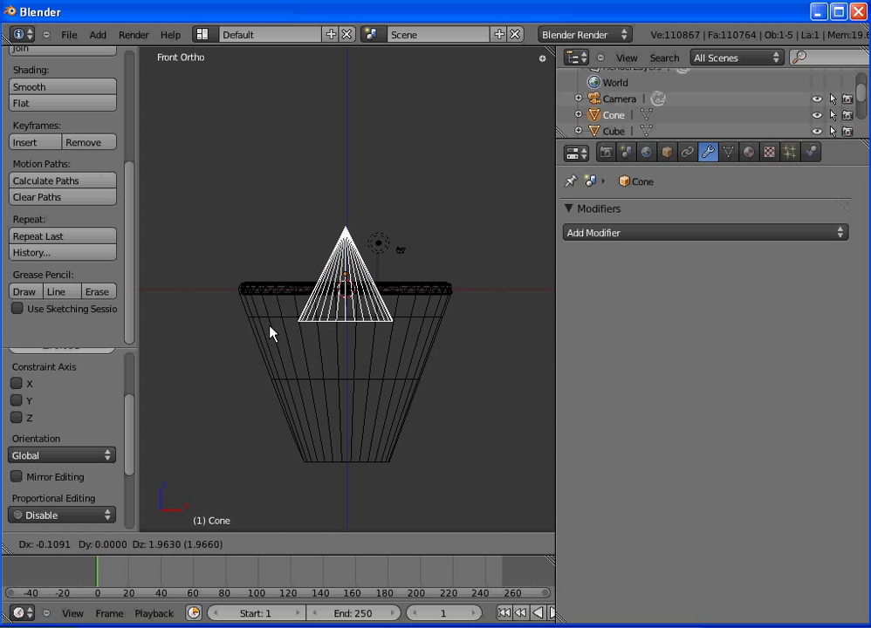
key(z)
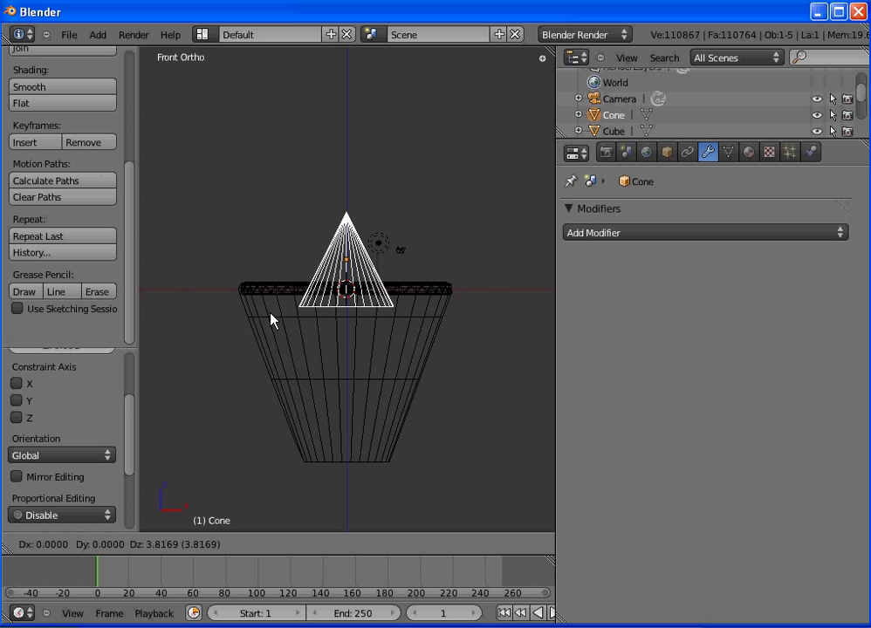
click(271, 320)
key(s)
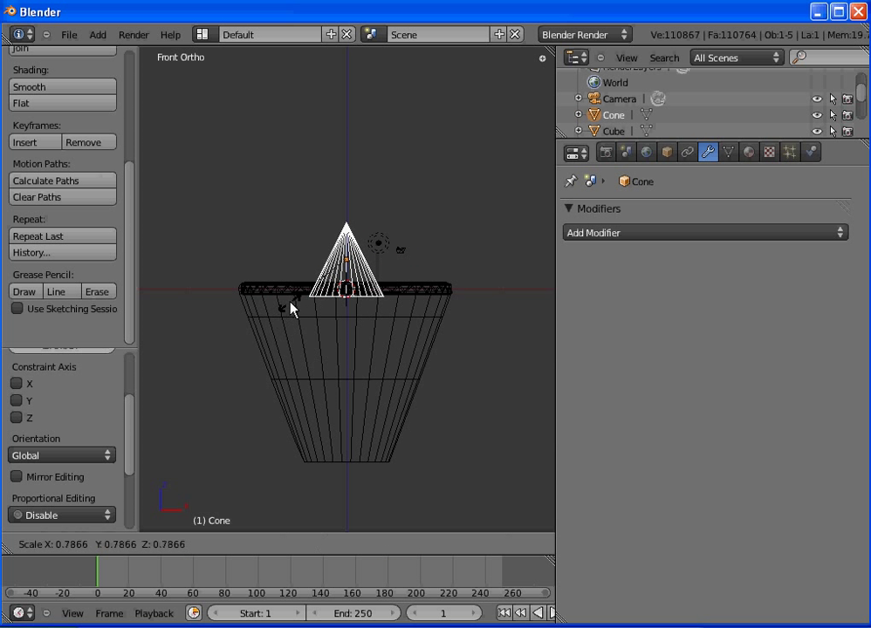
click(292, 305)
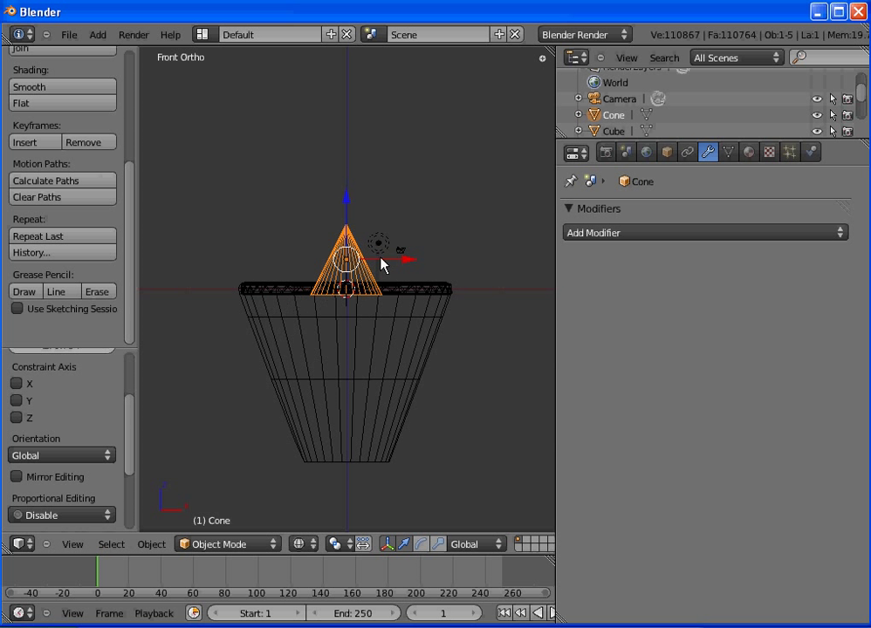
key(g)
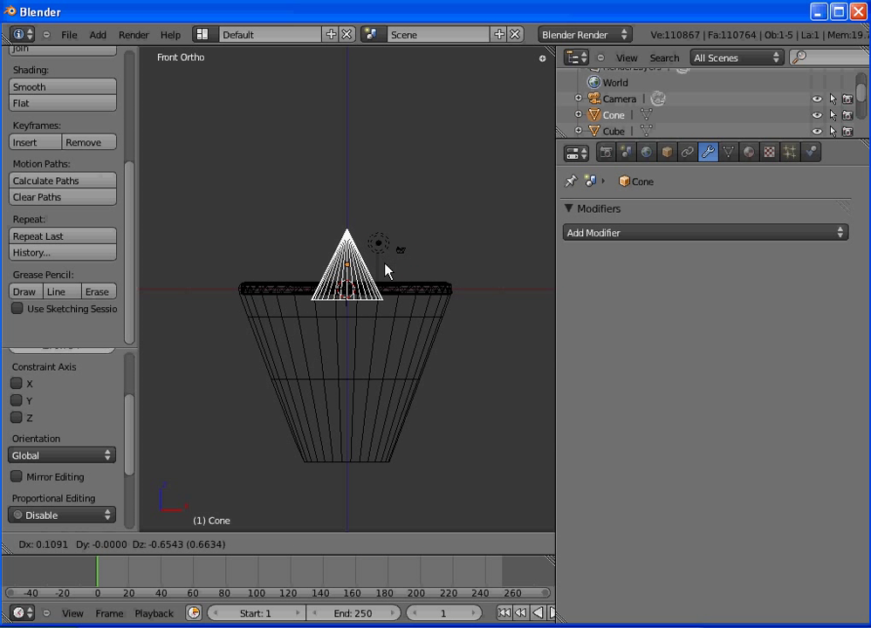
click(385, 267)
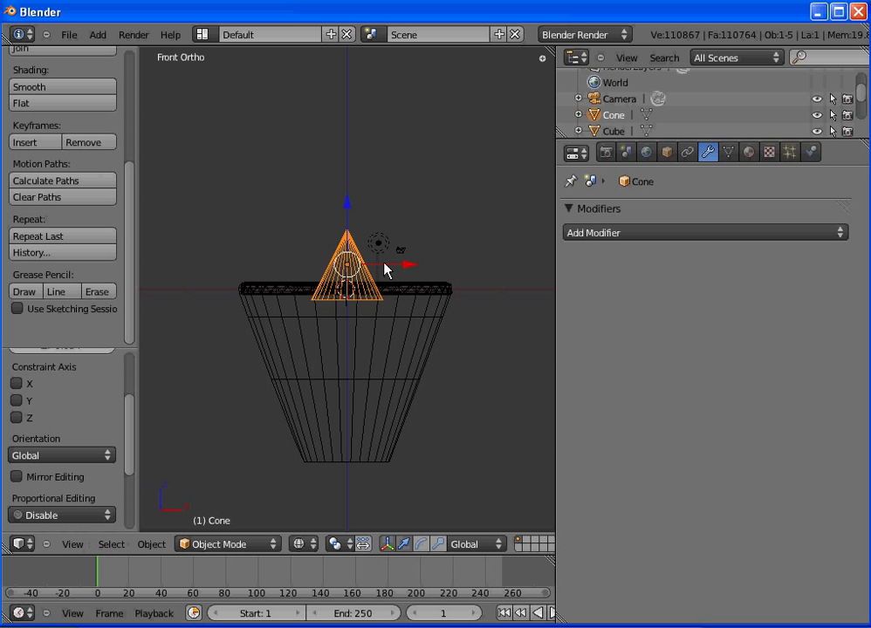
Step: Add a Subdivision Surface modifier to the cone at viewport level 1
click(655, 234)
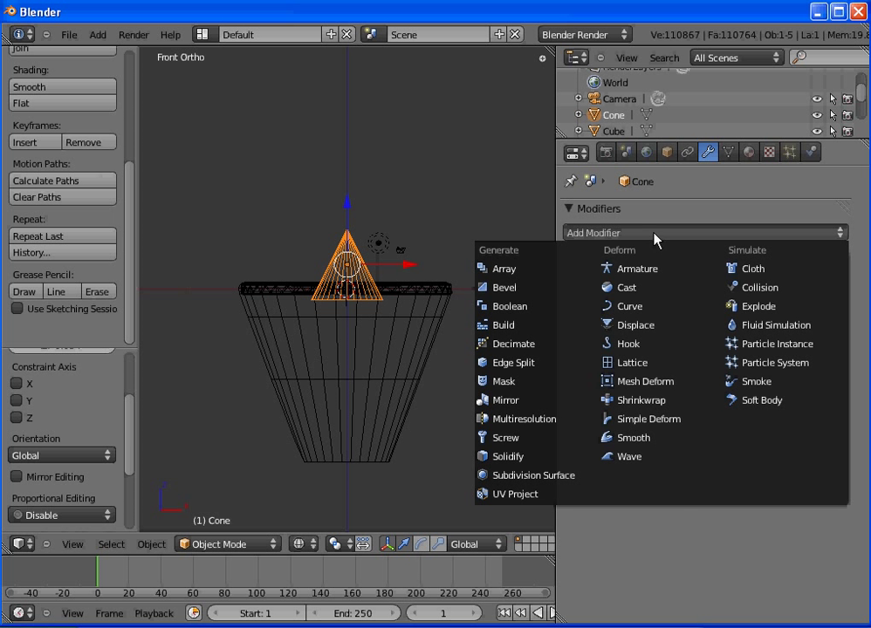
click(540, 476)
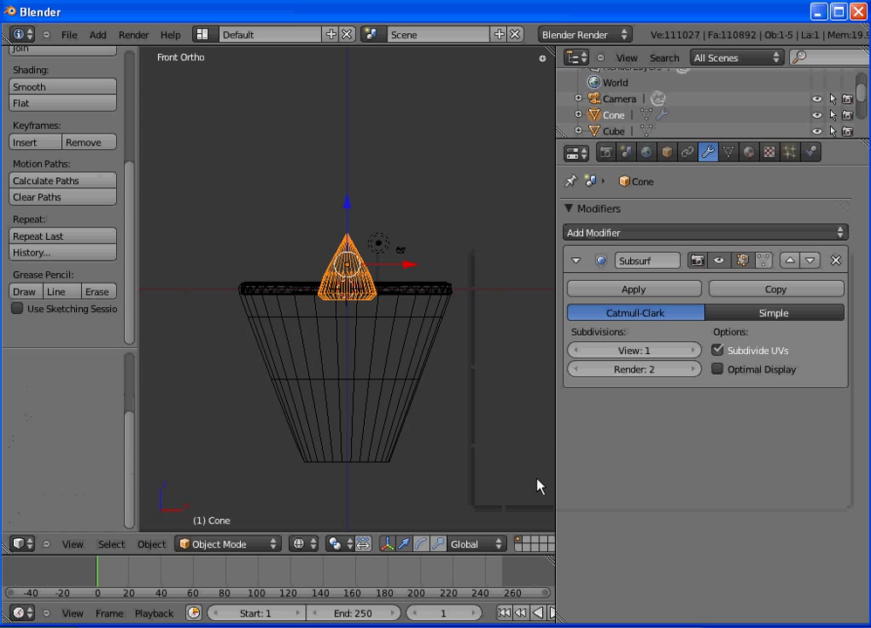
click(691, 351)
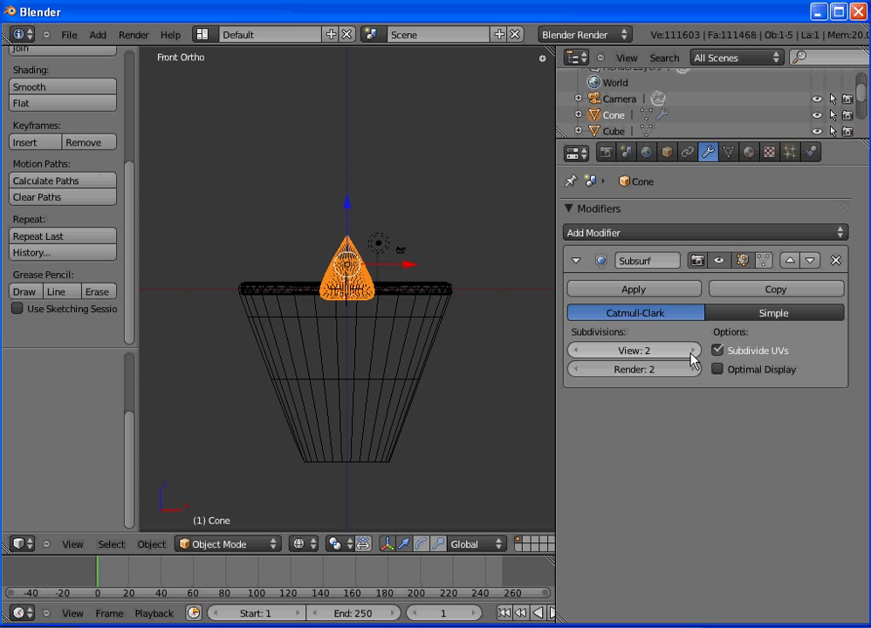
click(576, 351)
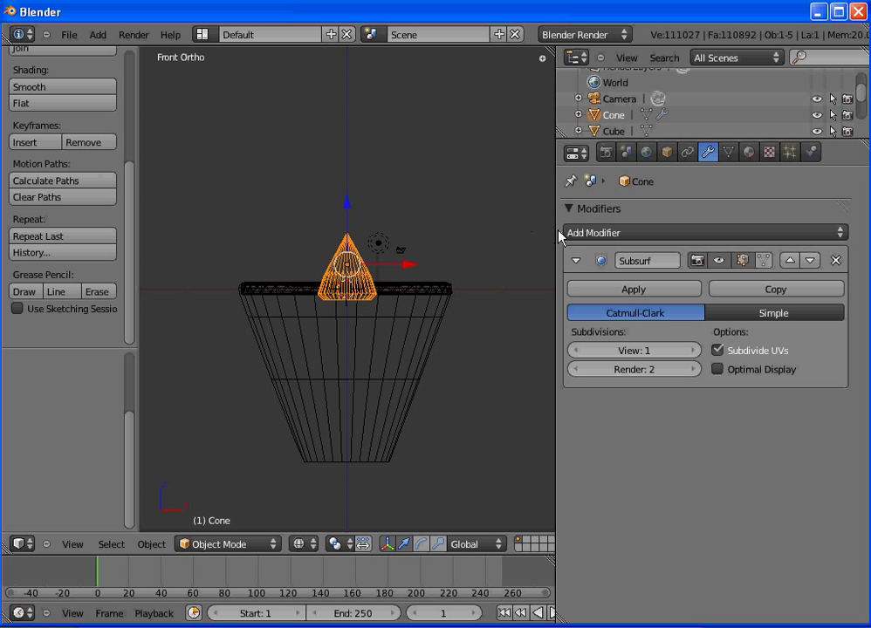
Step: Drag the viewport border right to widen the 3D view, toggle Edit Mode, and open the View menu
drag(556, 234, 733, 248)
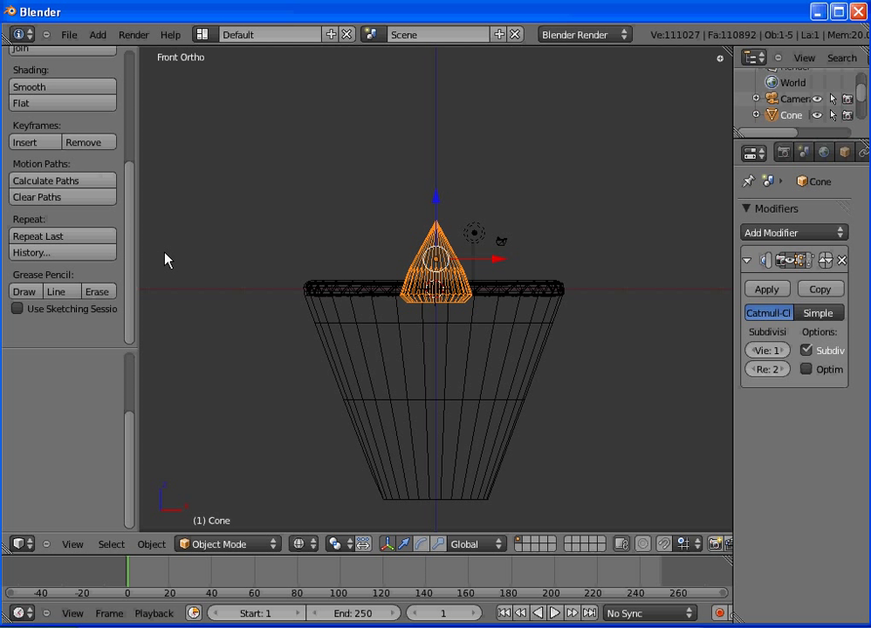
key(Tab)
key(Tab)
drag(135, 196, 135, 62)
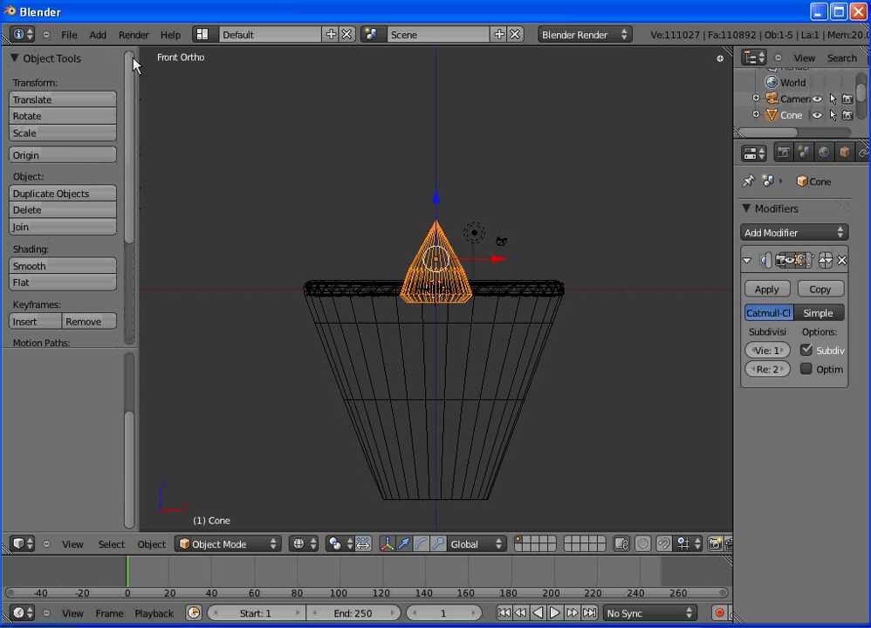
click(73, 543)
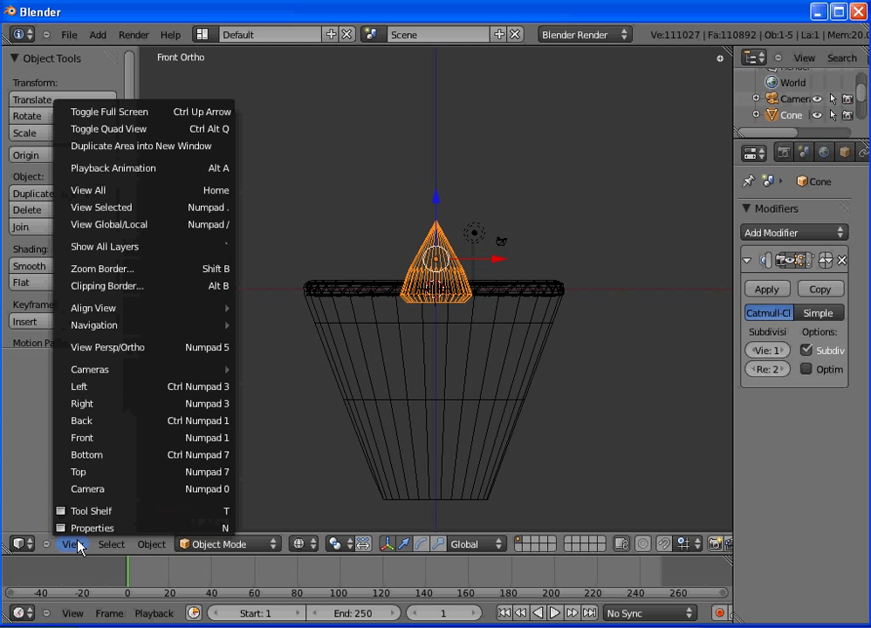
Step: Switch to Quad View, then select the camera and scale it up
click(158, 134)
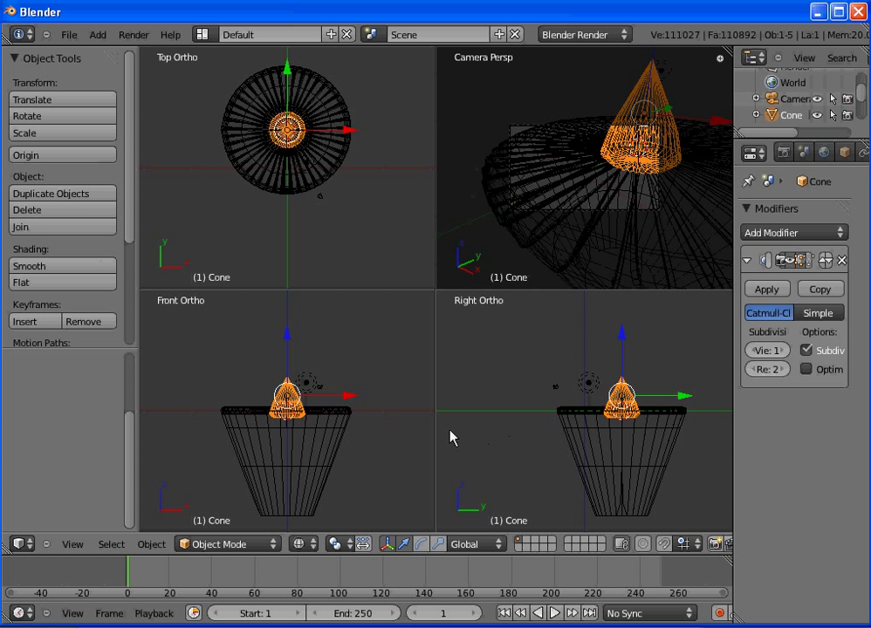
click(320, 391)
right_click(320, 390)
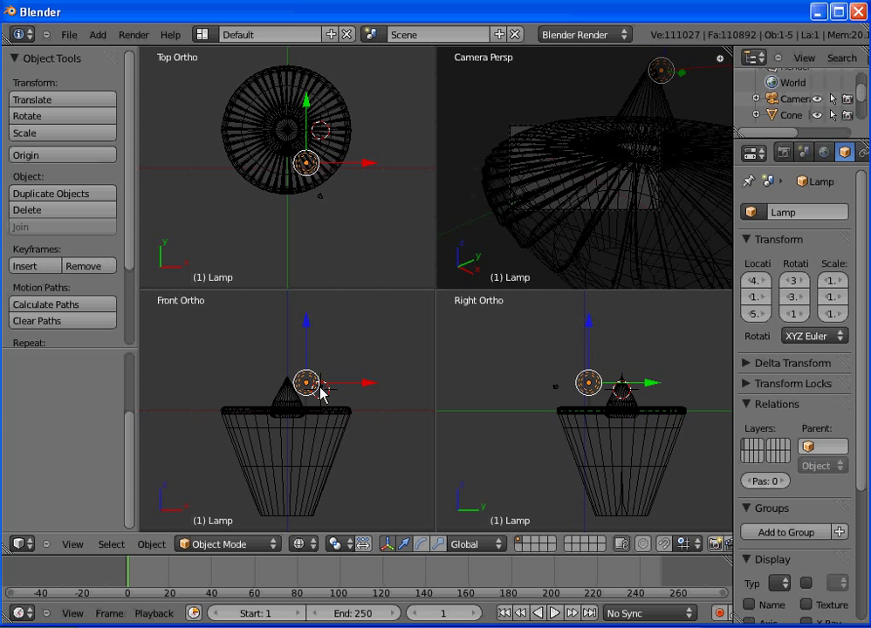
right_click(323, 393)
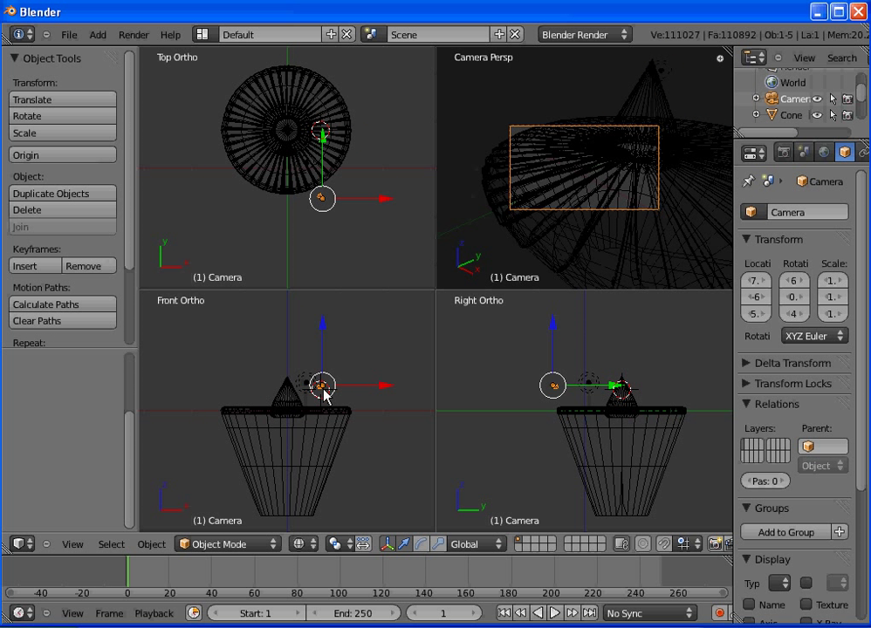
key(s)
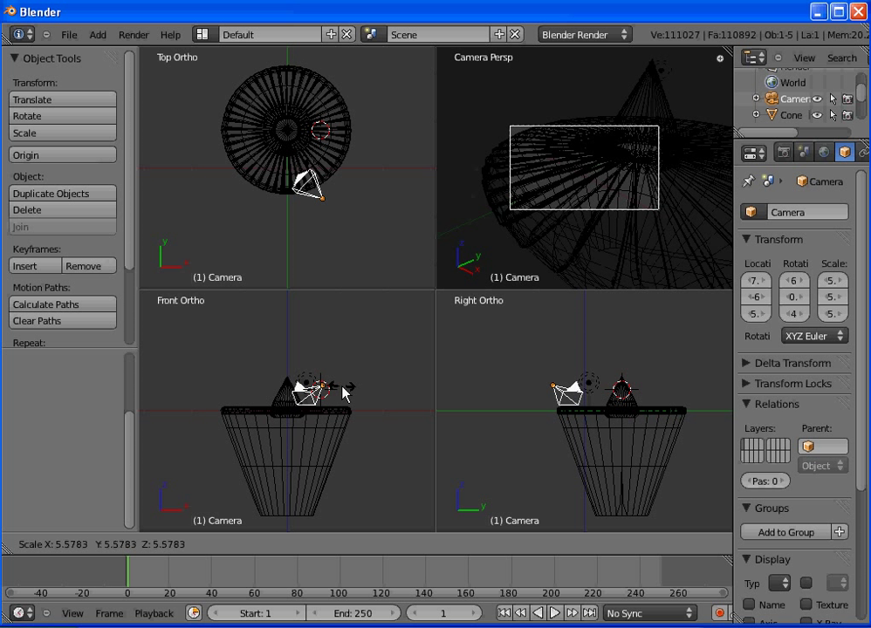
click(342, 393)
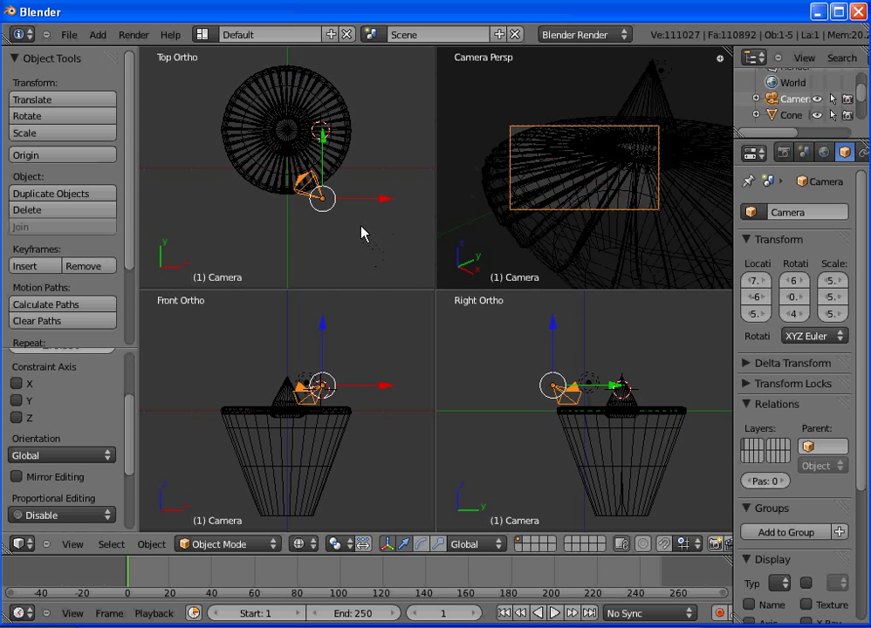
Step: Raise the camera along Z and reposition it to frame the engine
key(g)
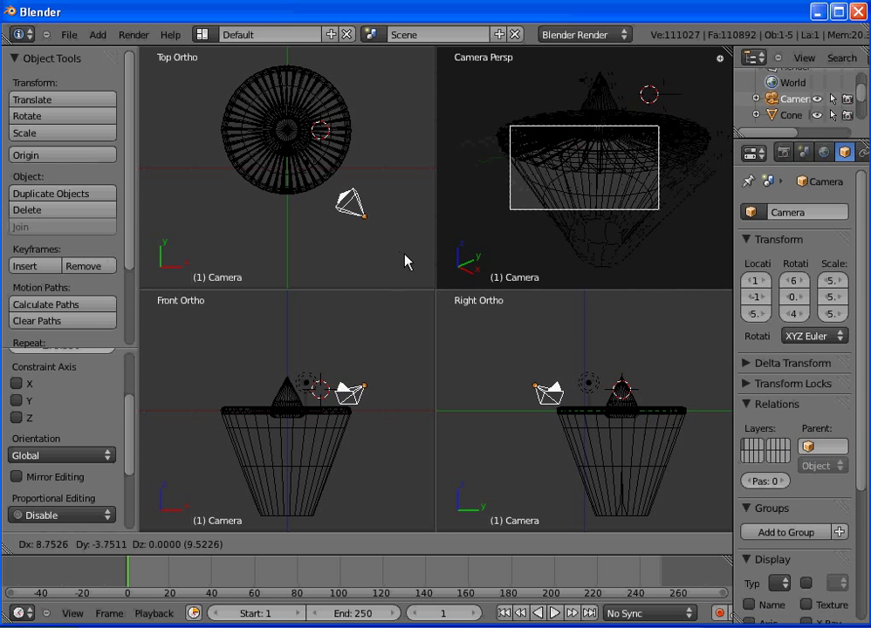
right_click(408, 259)
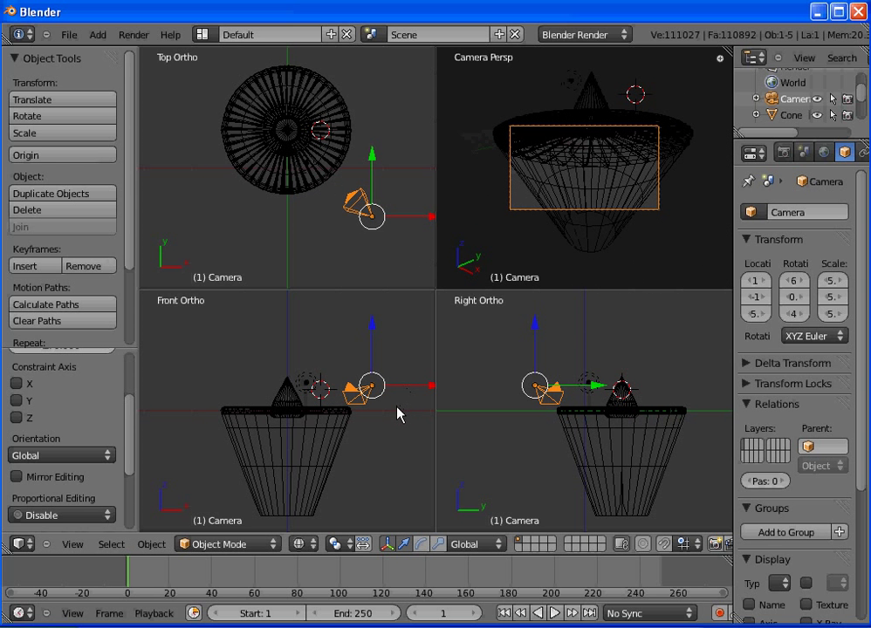
key(g)
key(z)
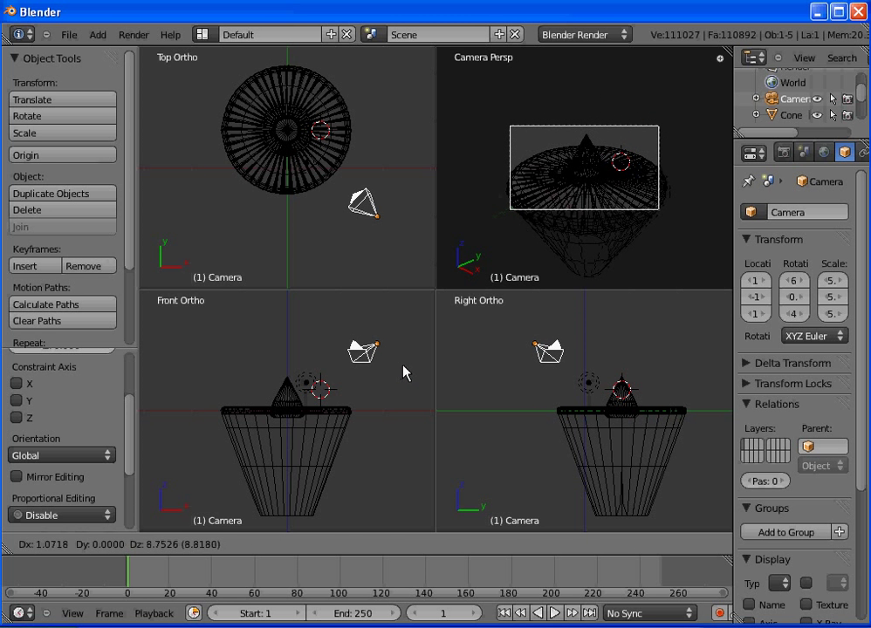
click(404, 370)
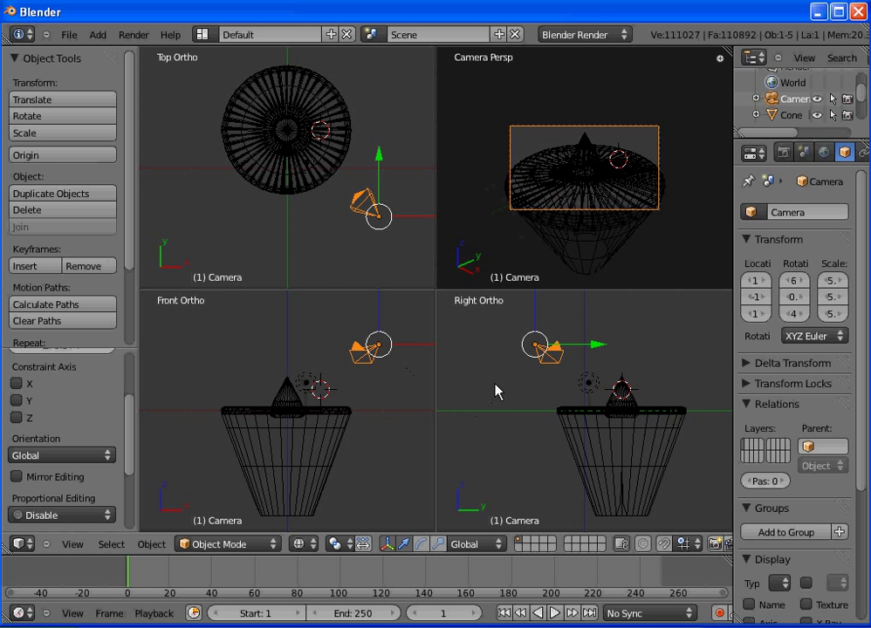
key(g)
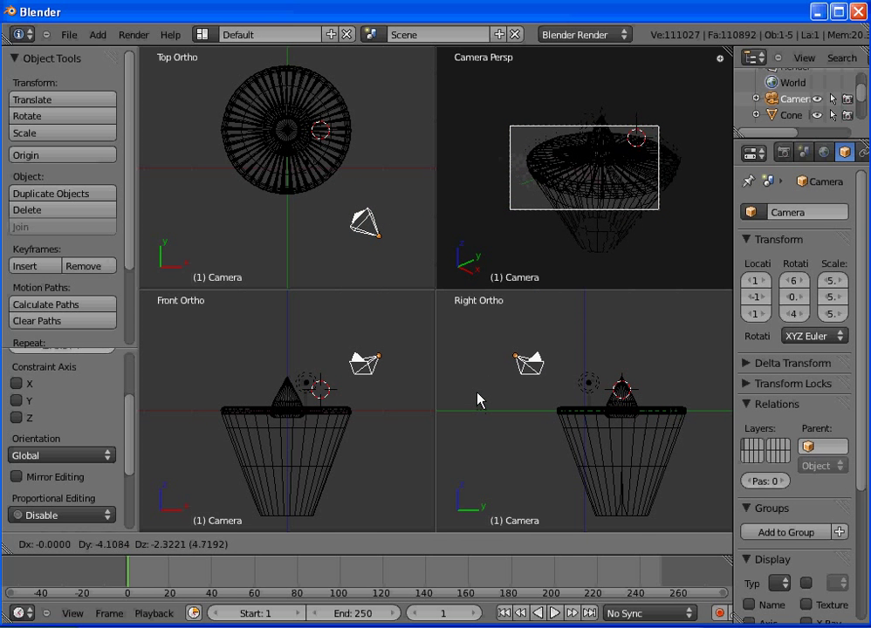
click(466, 389)
key(g)
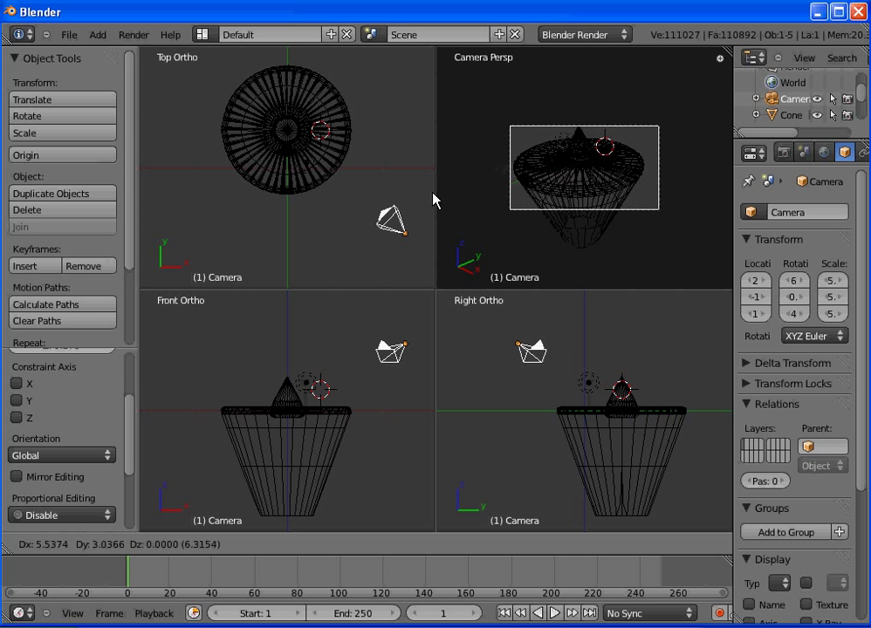
click(432, 200)
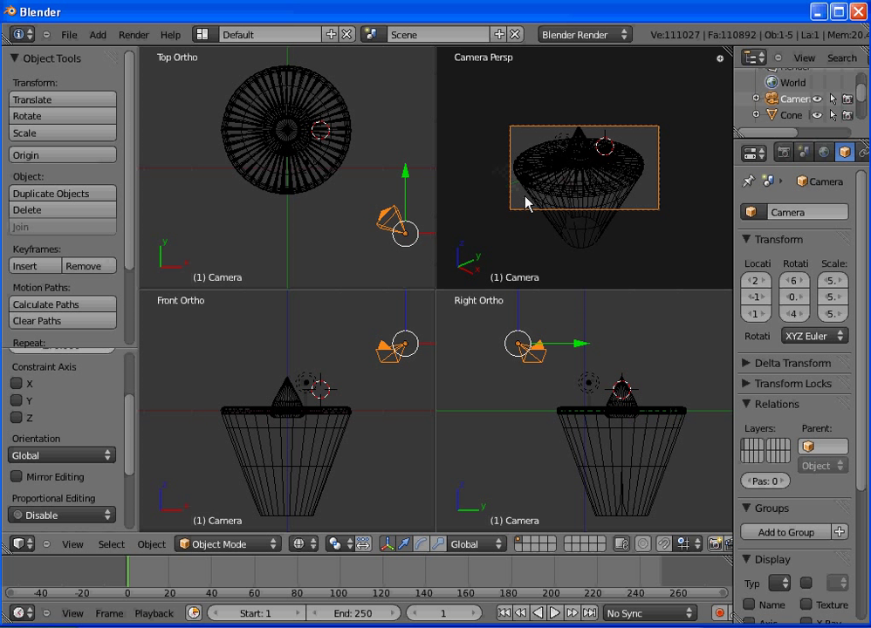
key(F12)
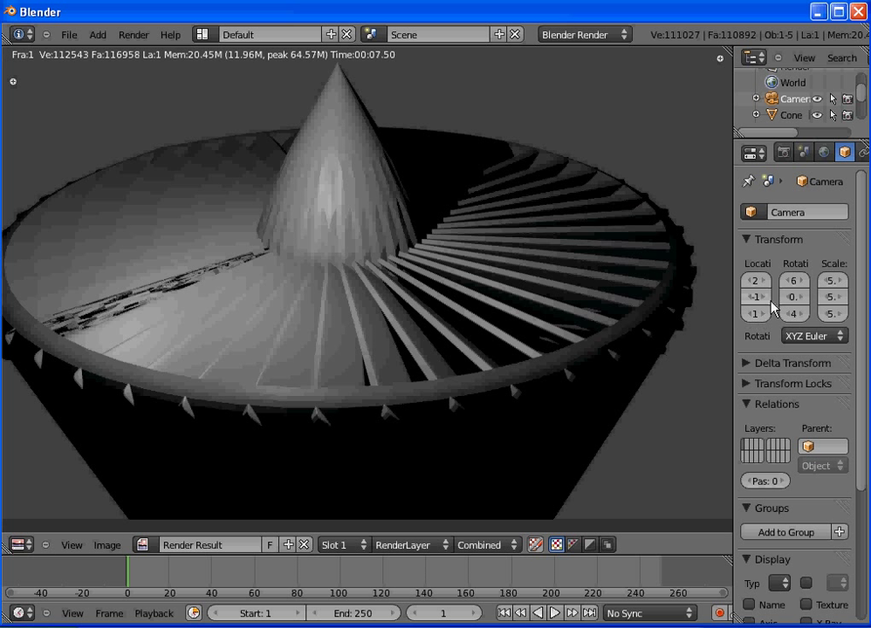
key(Escape)
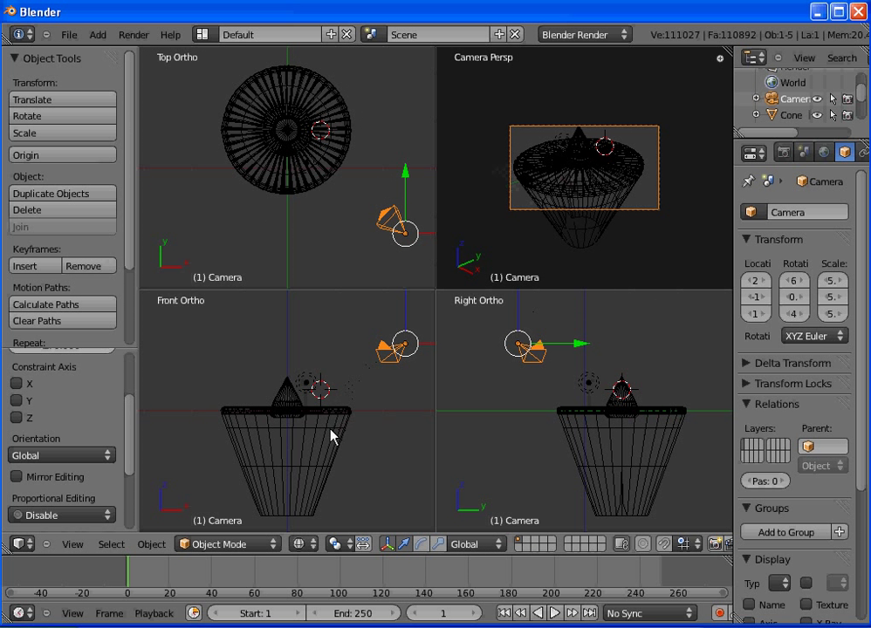
Step: Enlarge the engine casing, then select the nose cone and briefly adjust its position
right_click(331, 436)
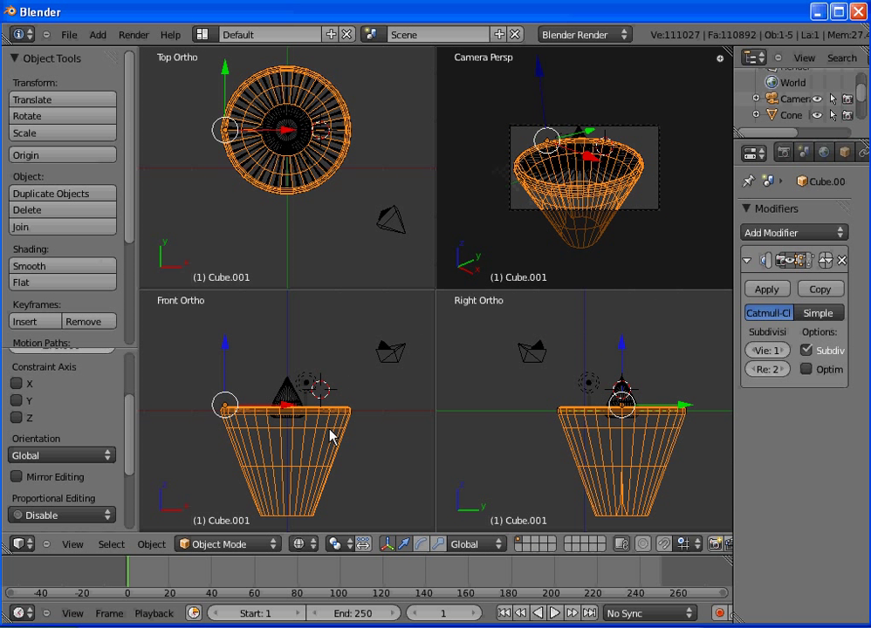
key(s)
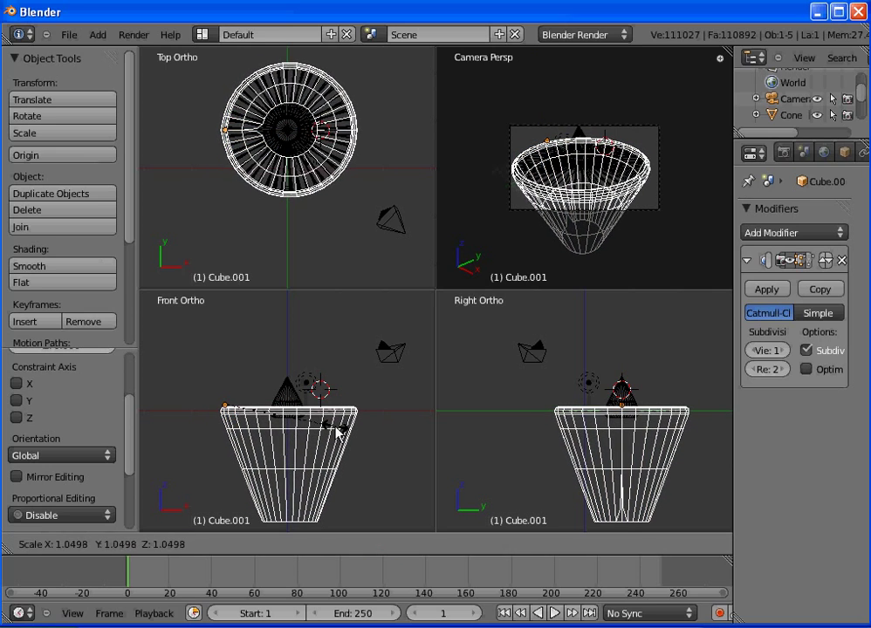
click(335, 431)
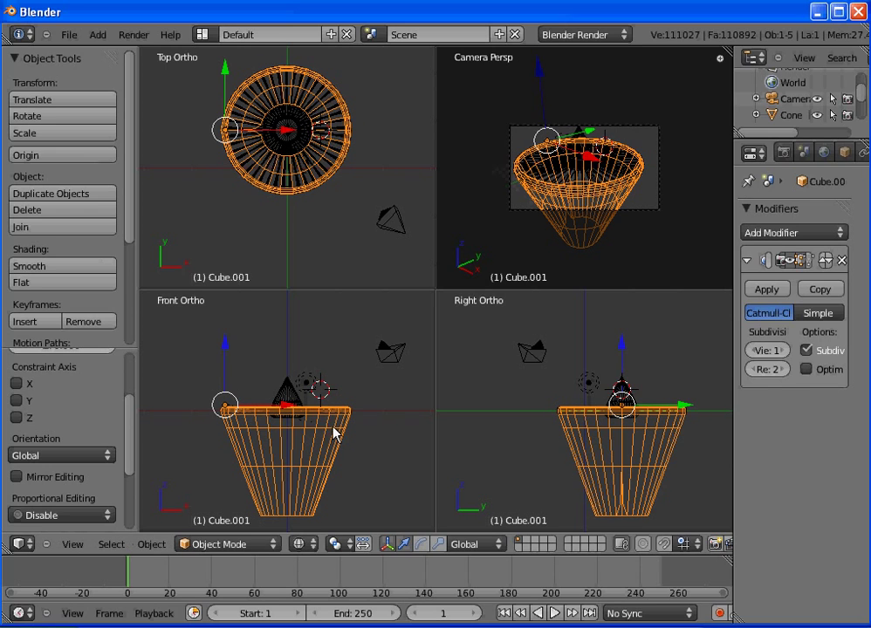
right_click(288, 403)
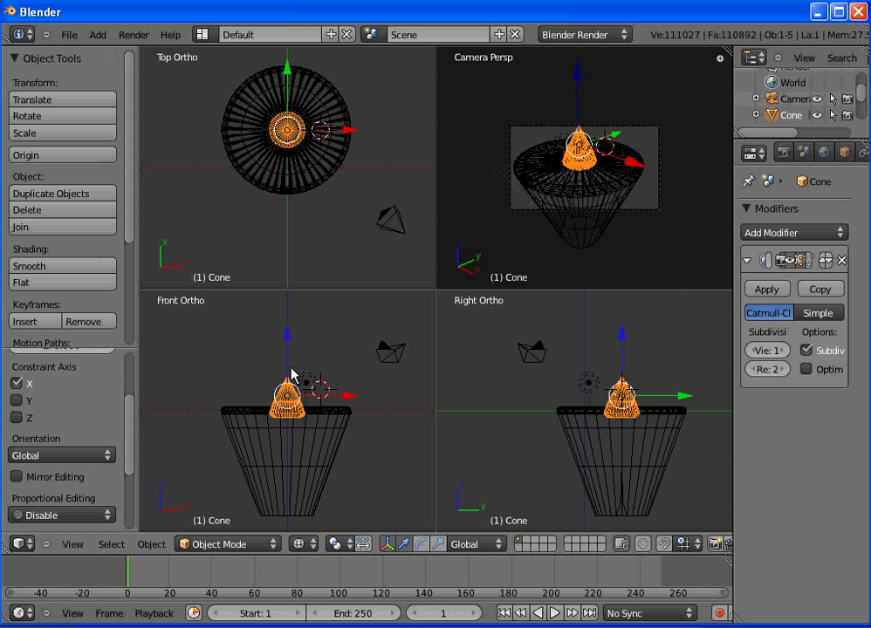
key(g)
key(z)
key(Return)
key(g)
key(Return)
Step: Scale the casing up again, reposition it, and render the scene with F12
right_click(288, 430)
key(s)
click(297, 430)
key(g)
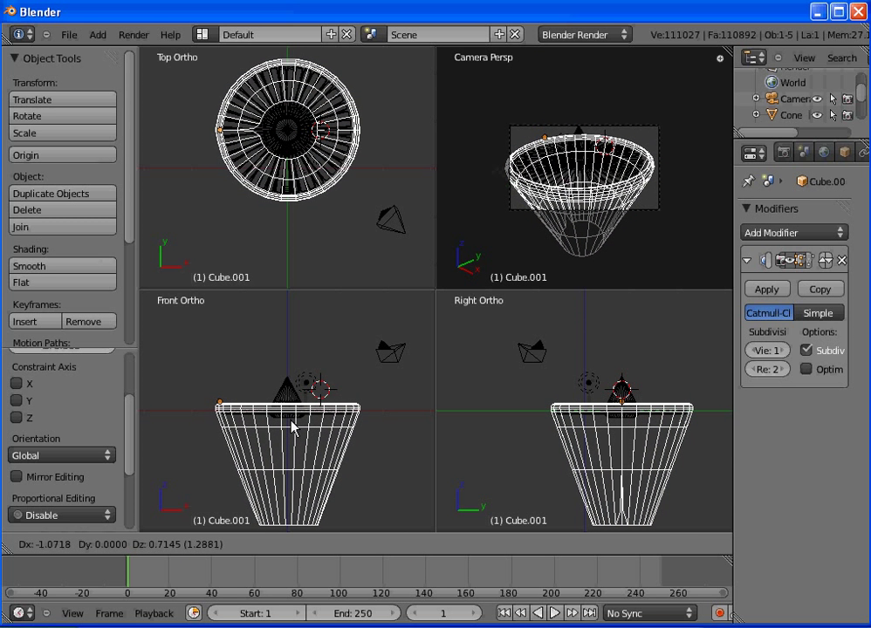
click(292, 428)
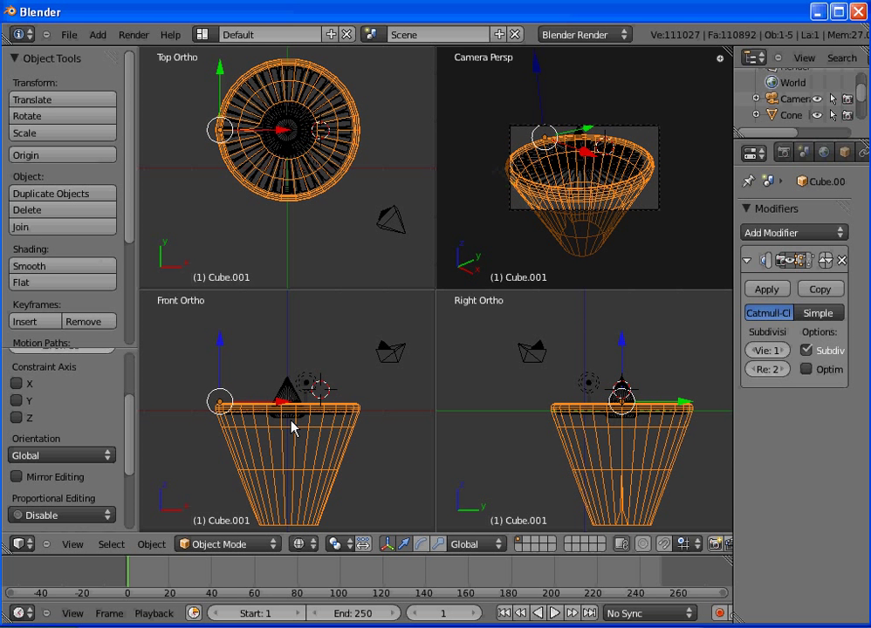
key(F12)
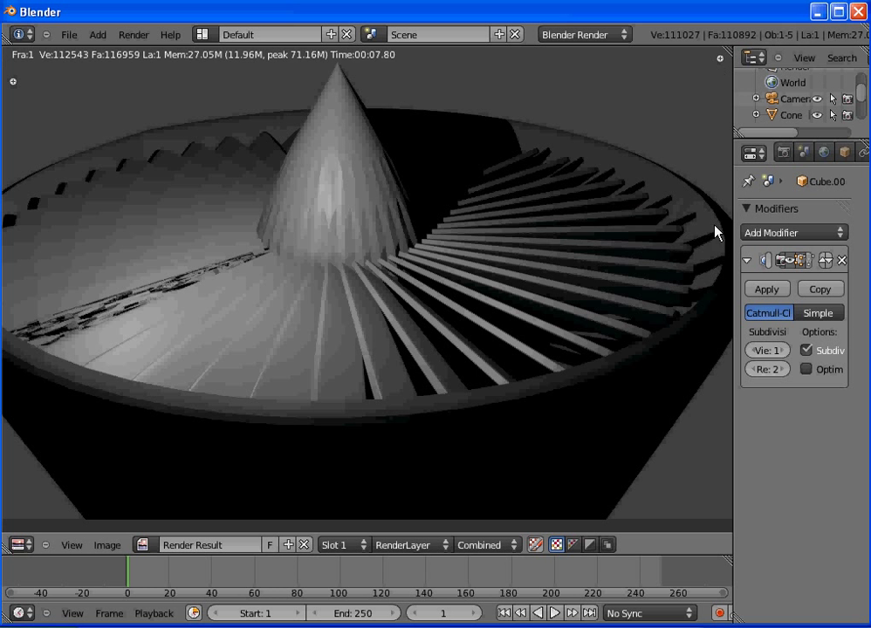
key(Escape)
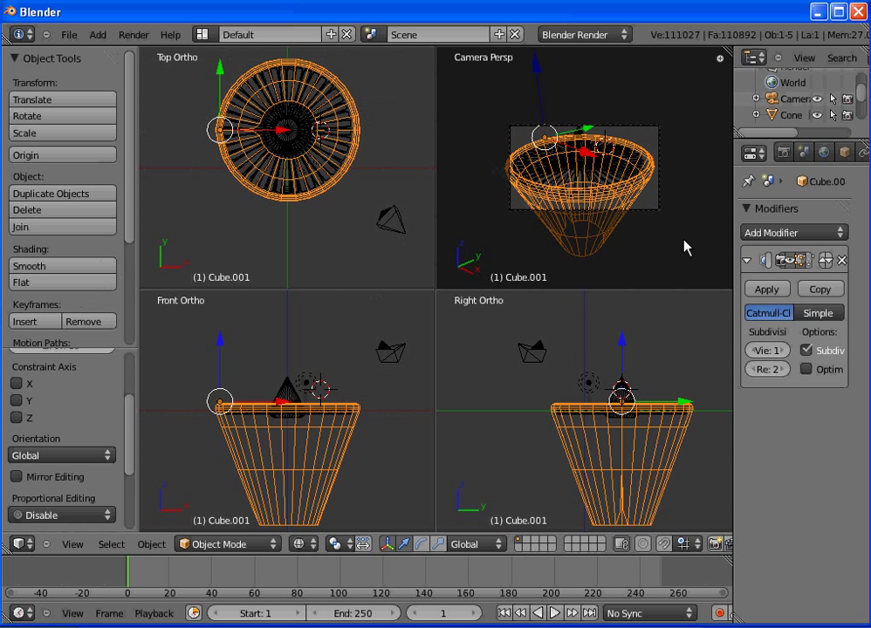